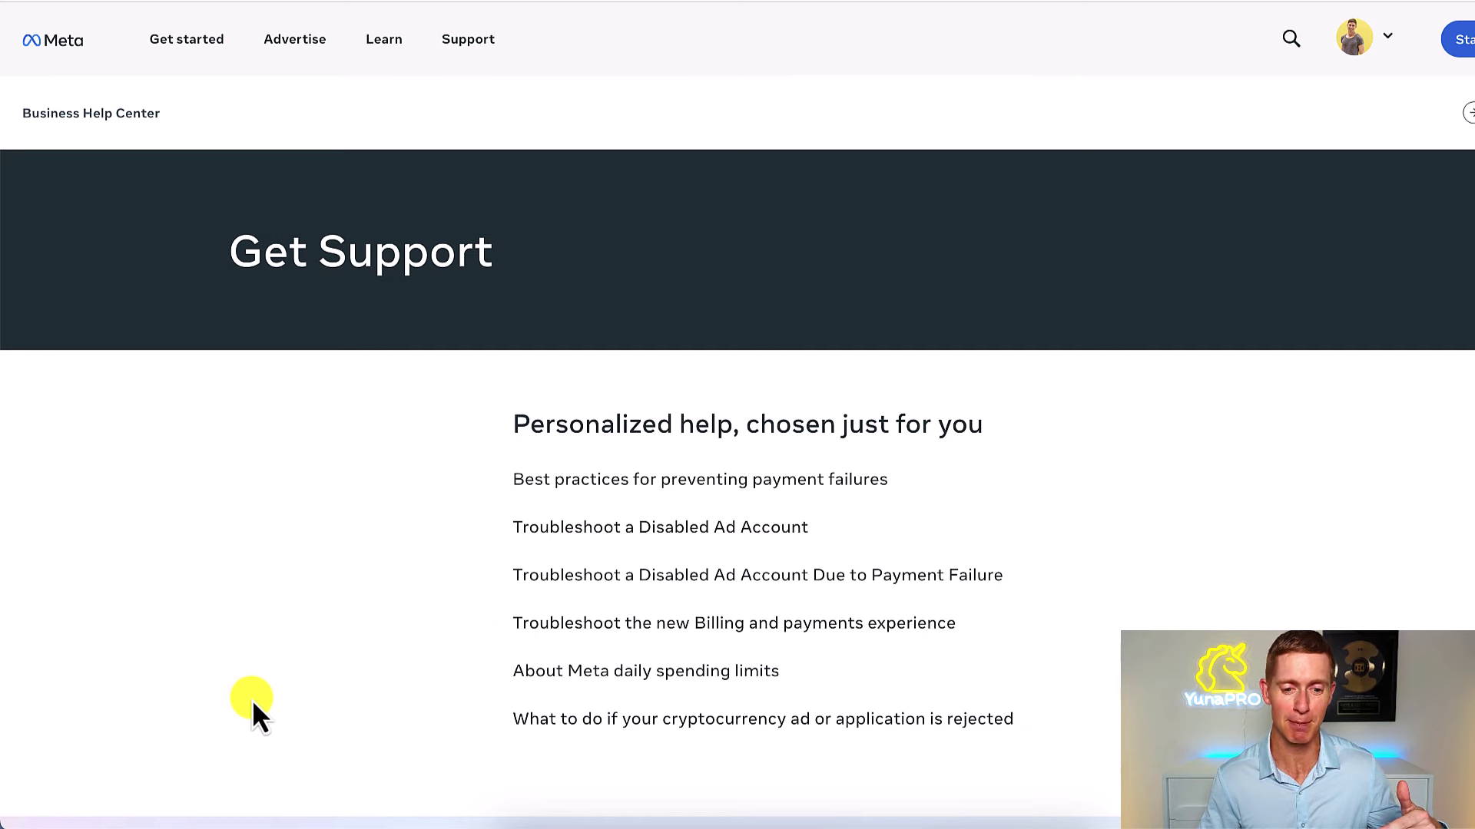
# Open Contact advertising support and scroll down to the form's Select issue section
pyautogui.scroll(-1, 348, 624)
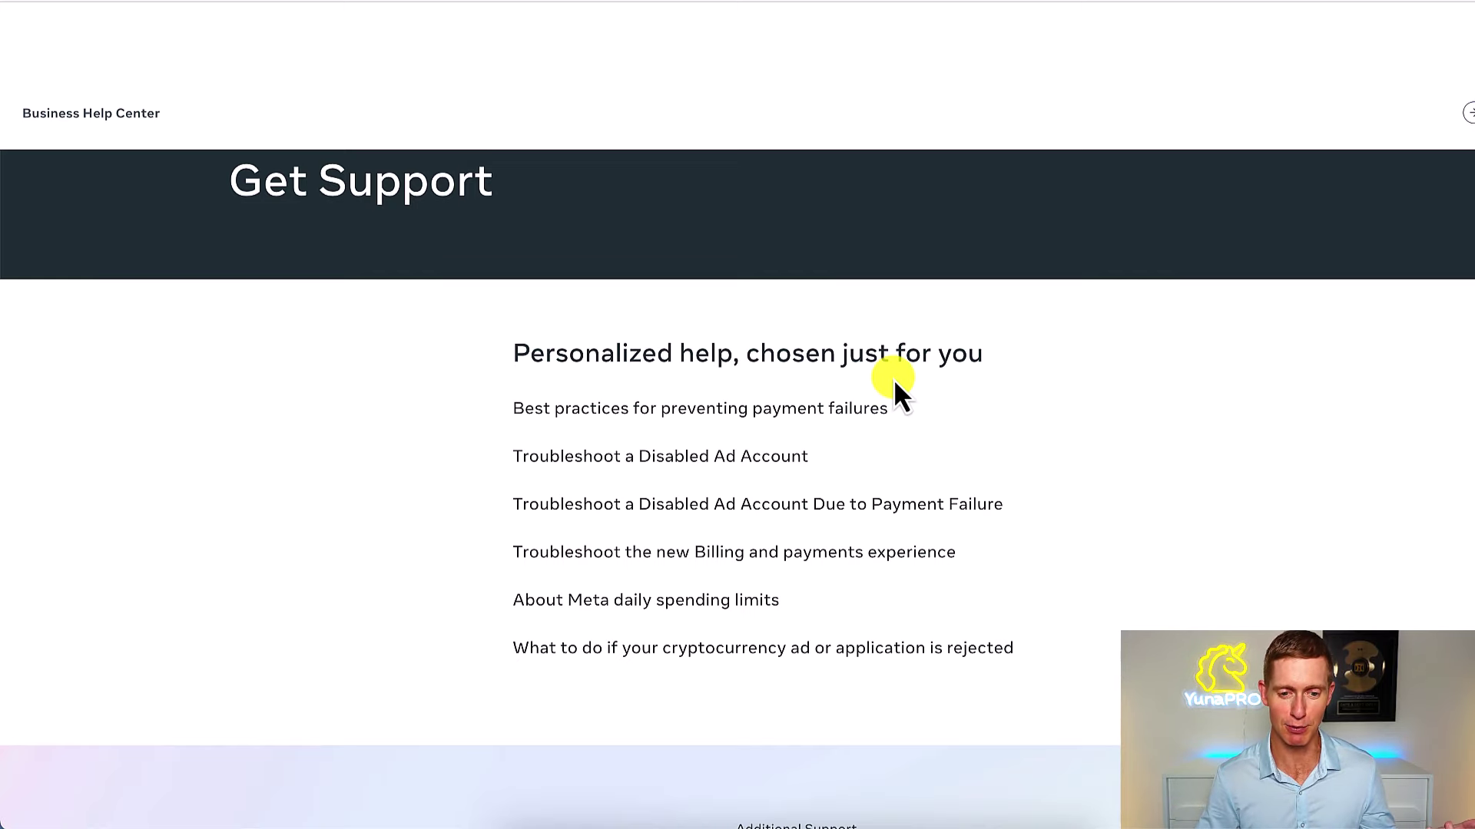
pyautogui.scroll(-5, 894, 382)
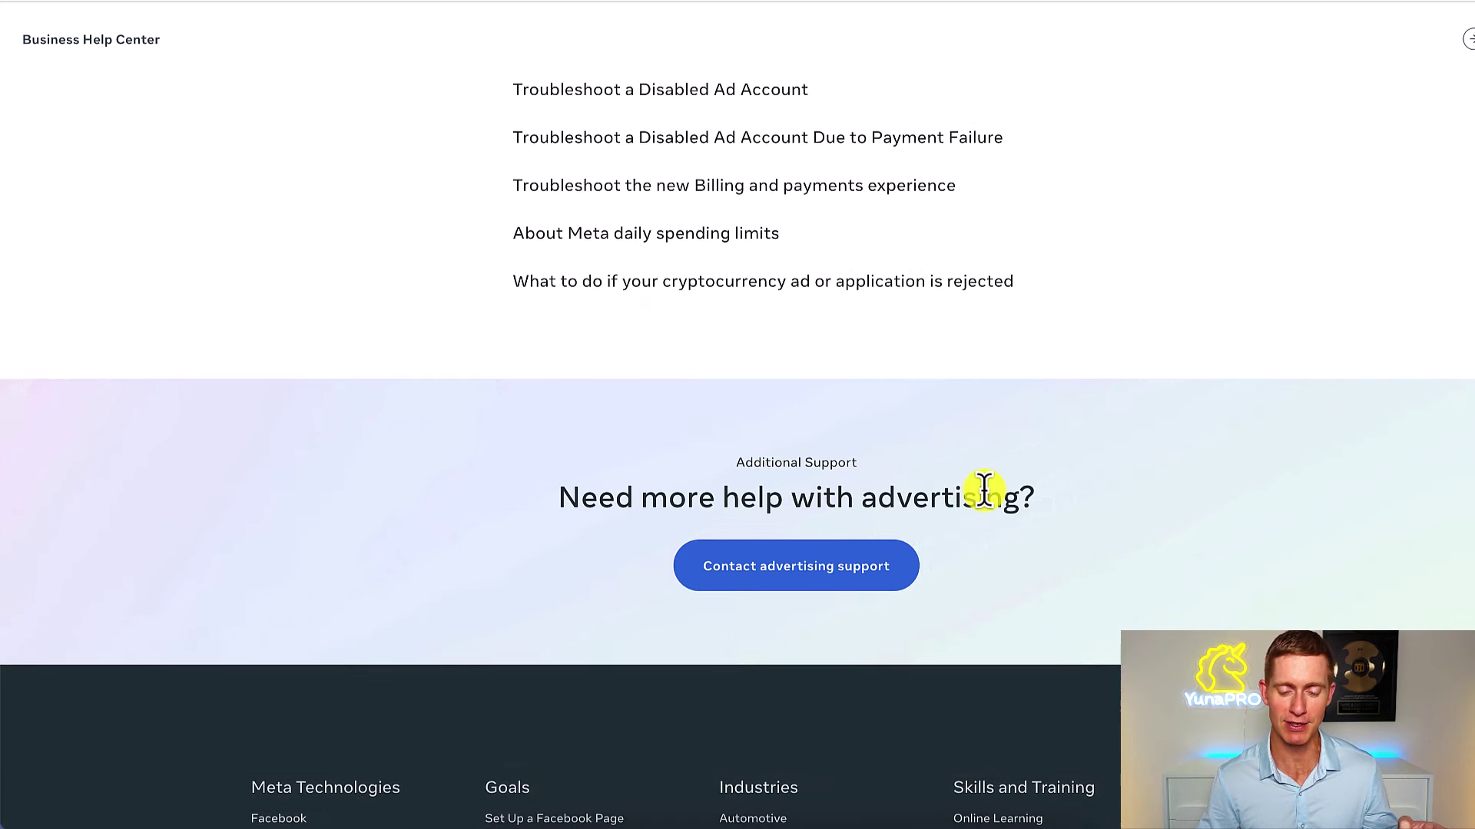
pyautogui.scroll(-1, 995, 492)
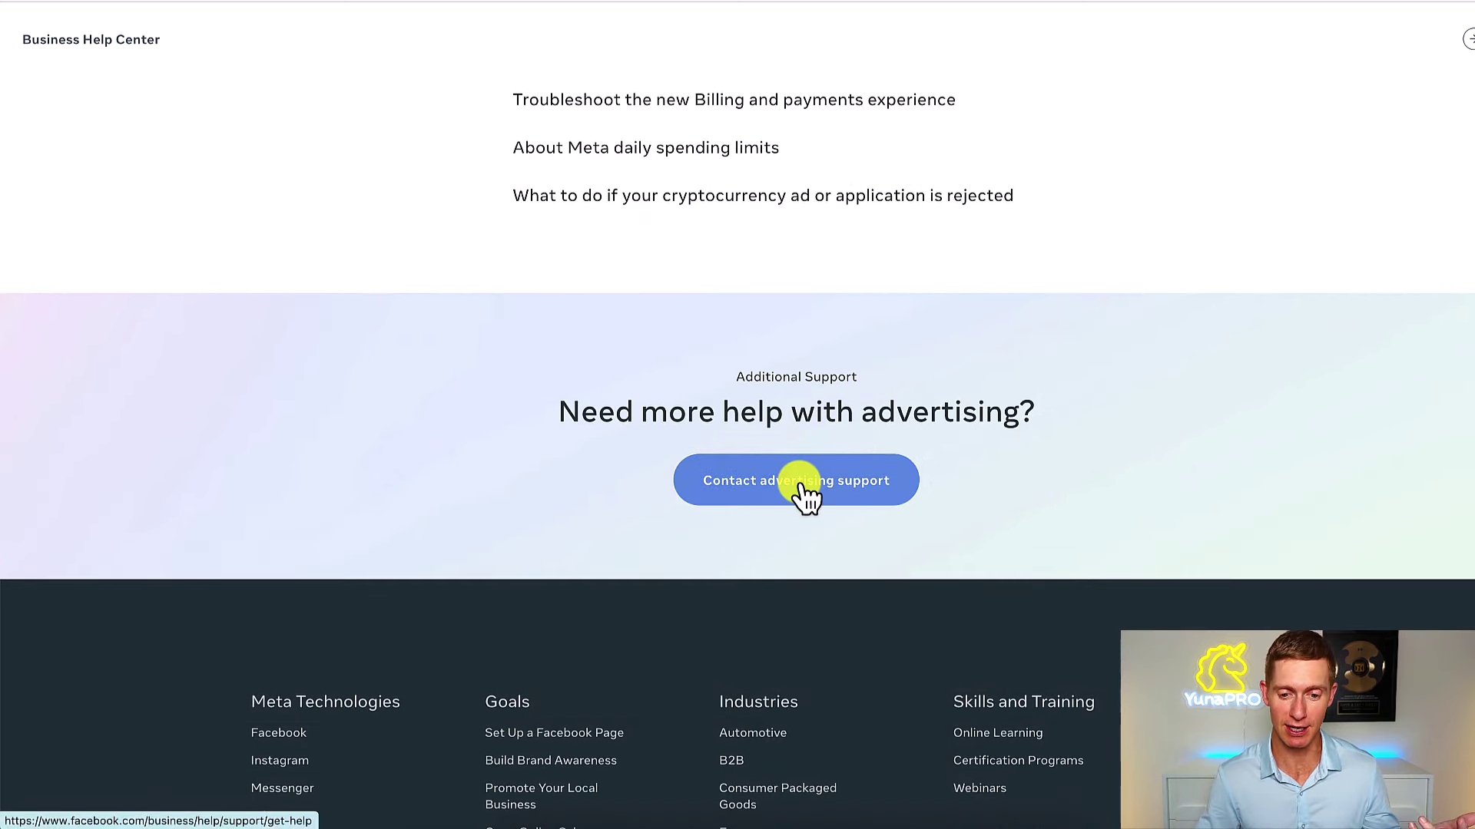
pyautogui.click(803, 486)
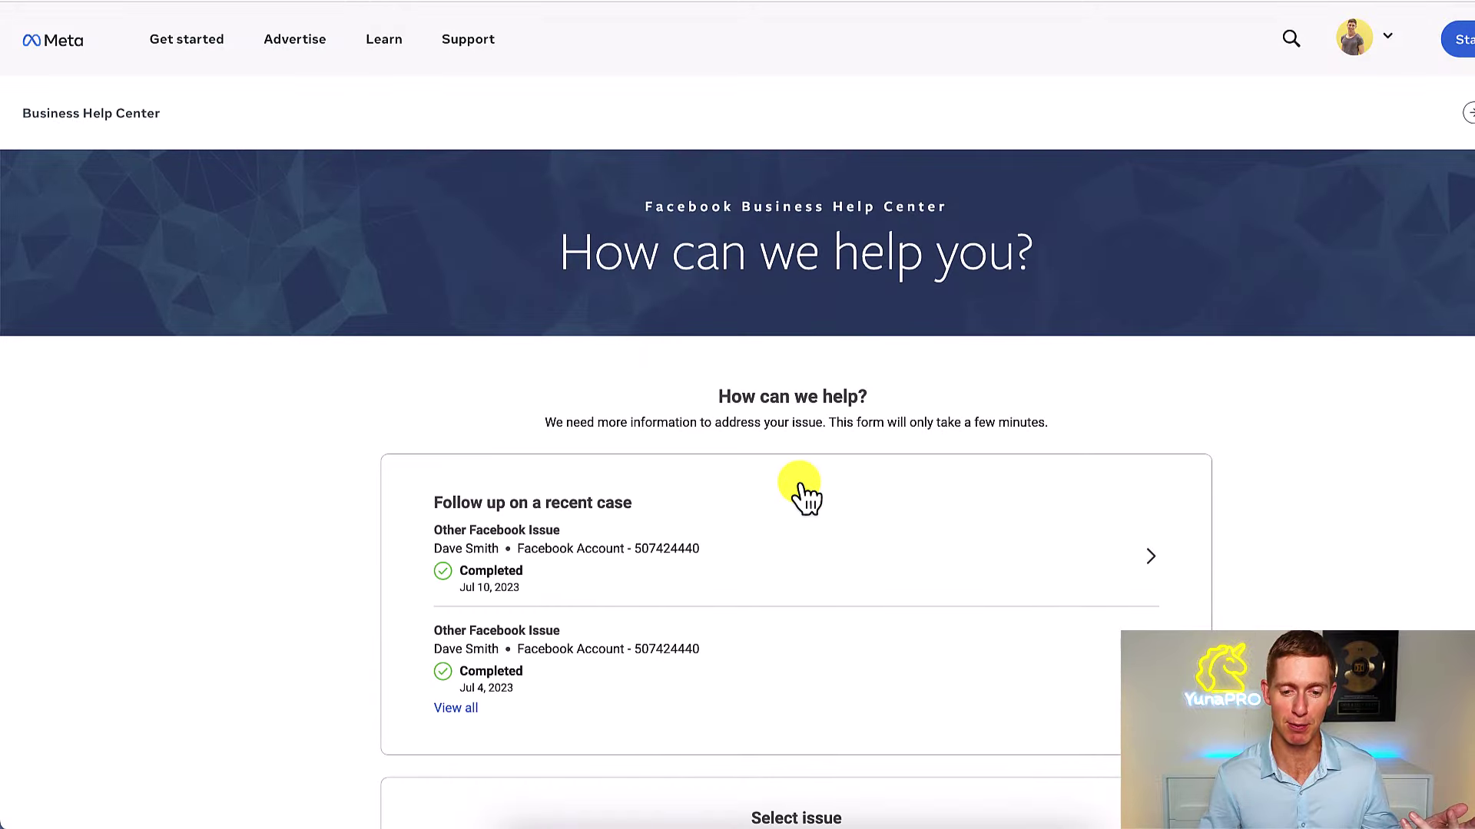
pyautogui.scroll(-4, 802, 492)
pyautogui.scroll(-2, 802, 491)
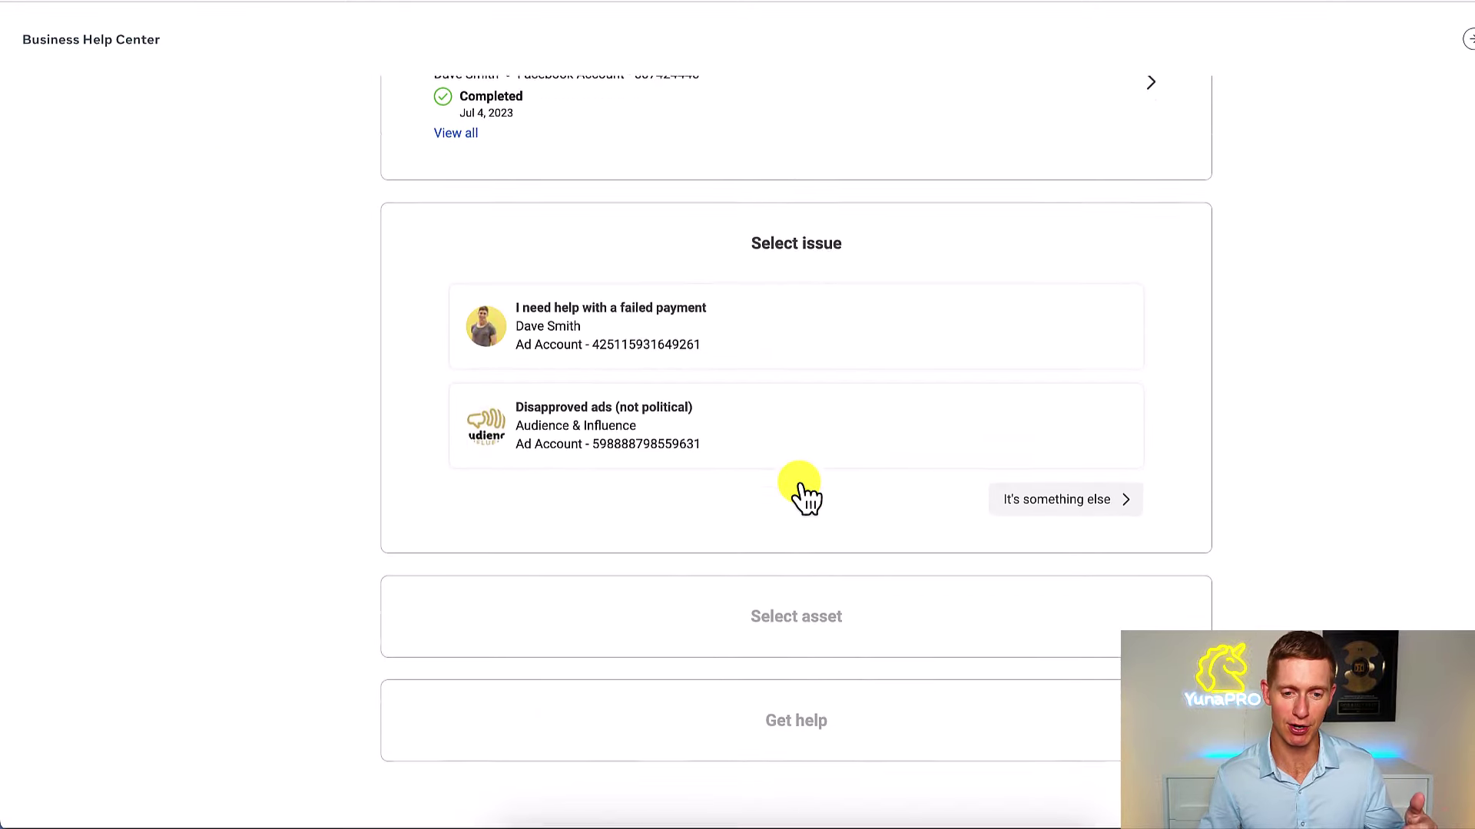
pyautogui.scroll(-3, 803, 492)
pyautogui.scroll(-1, 802, 487)
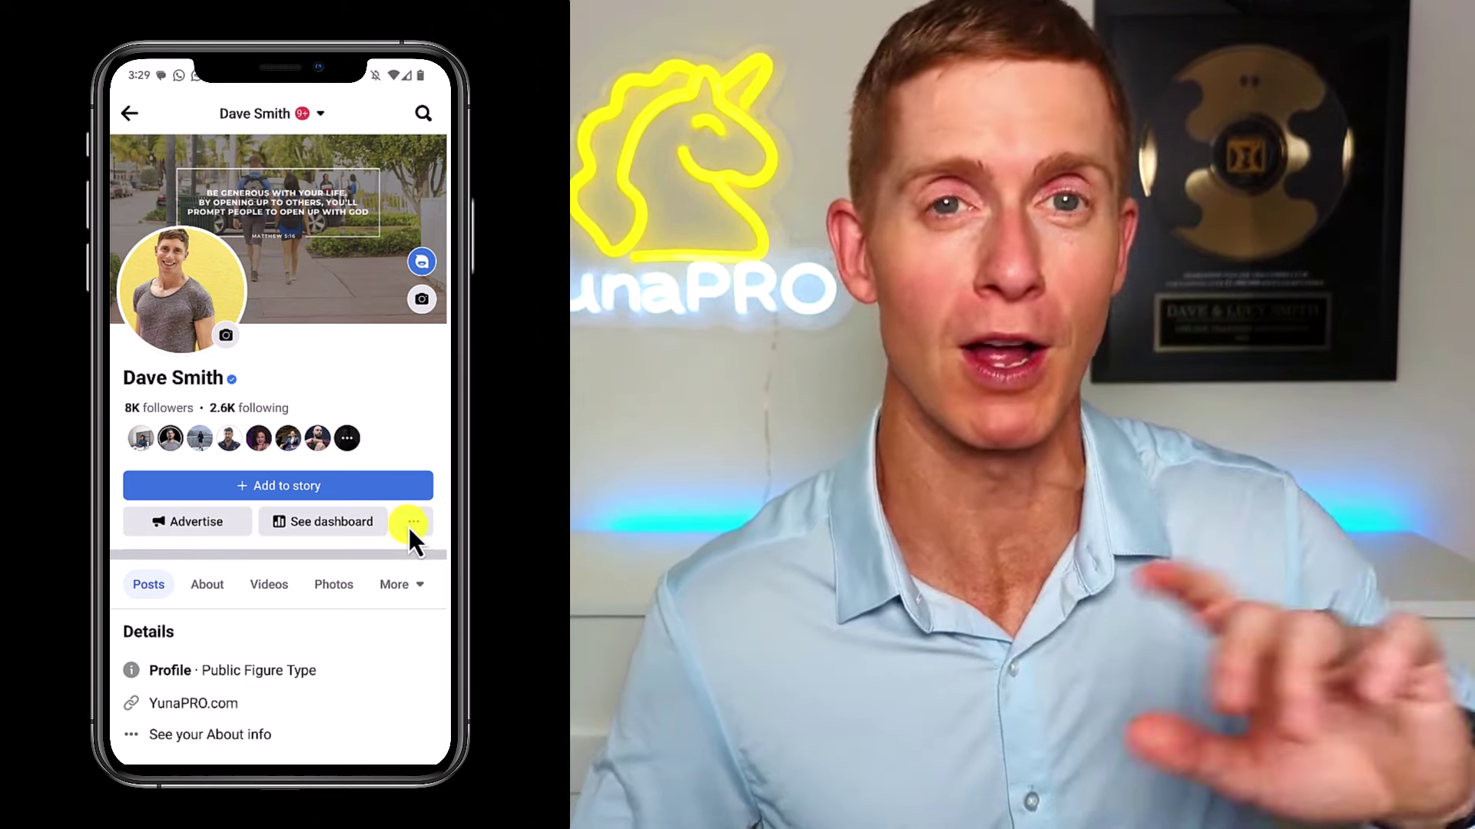
# From the profile's '...' menu, go to Meta Verified and choose Get support to reach chat support
pyautogui.click(413, 522)
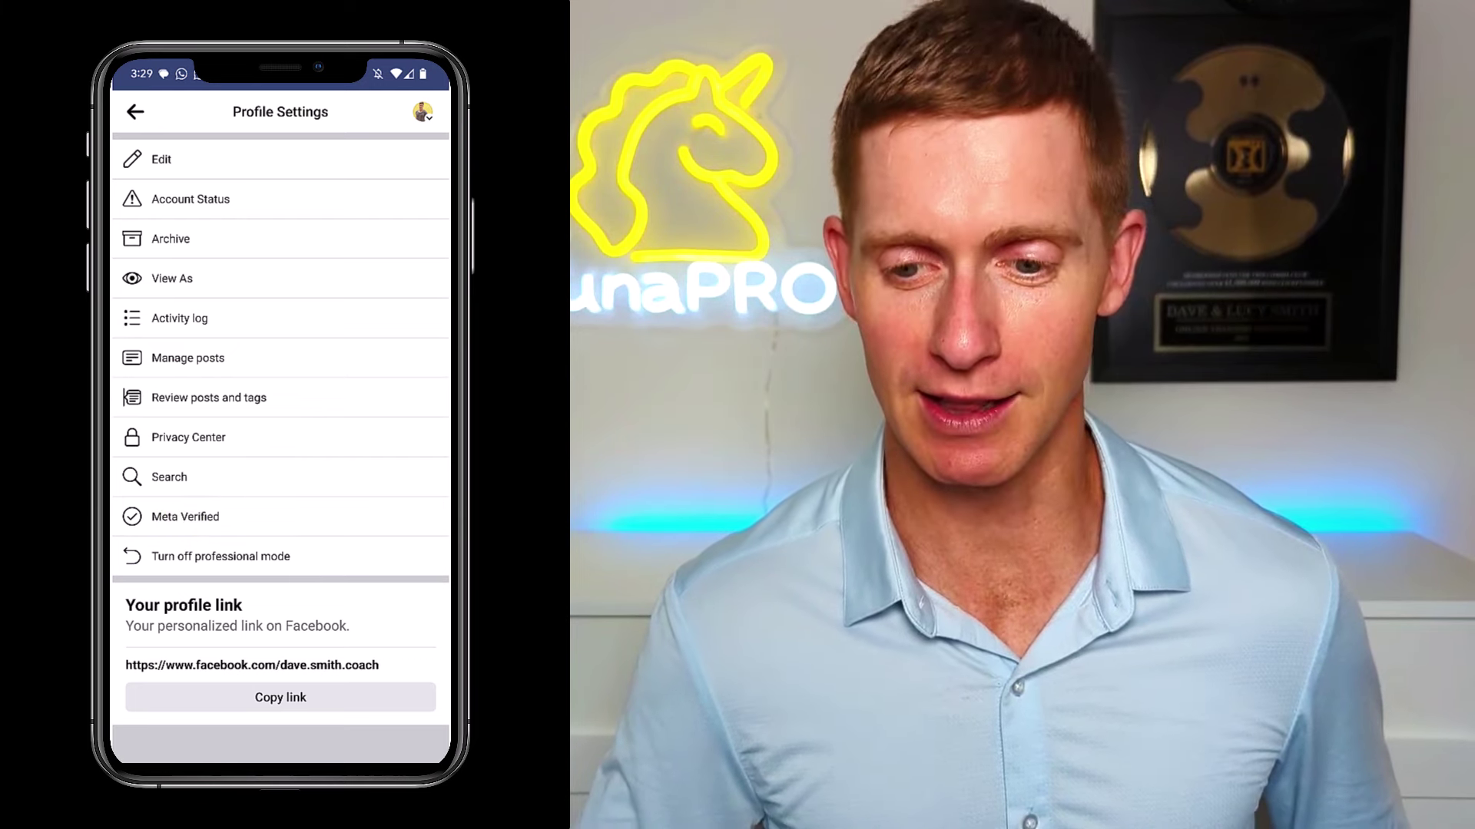
pyautogui.click(185, 516)
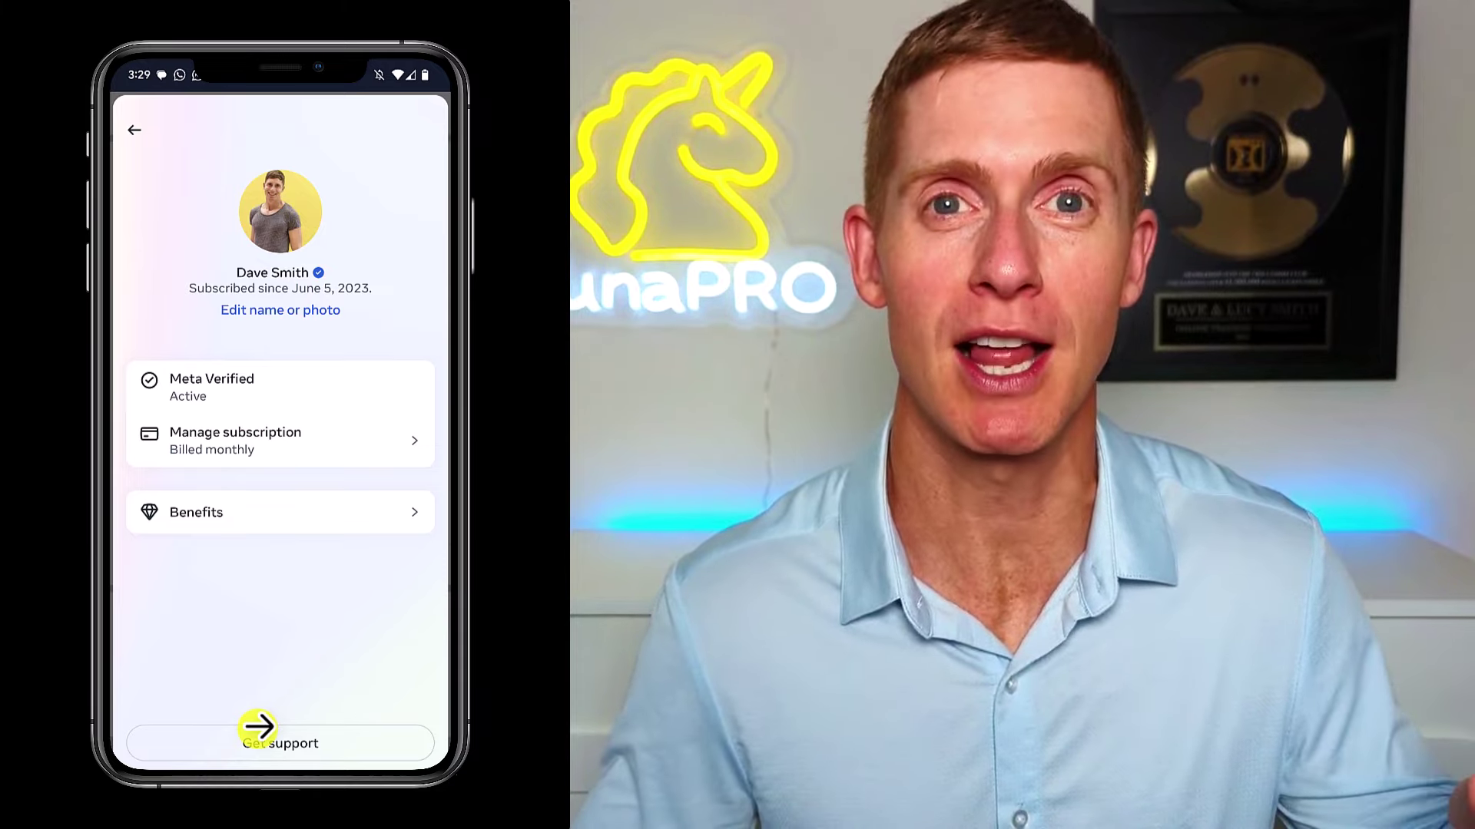
pyautogui.click(269, 742)
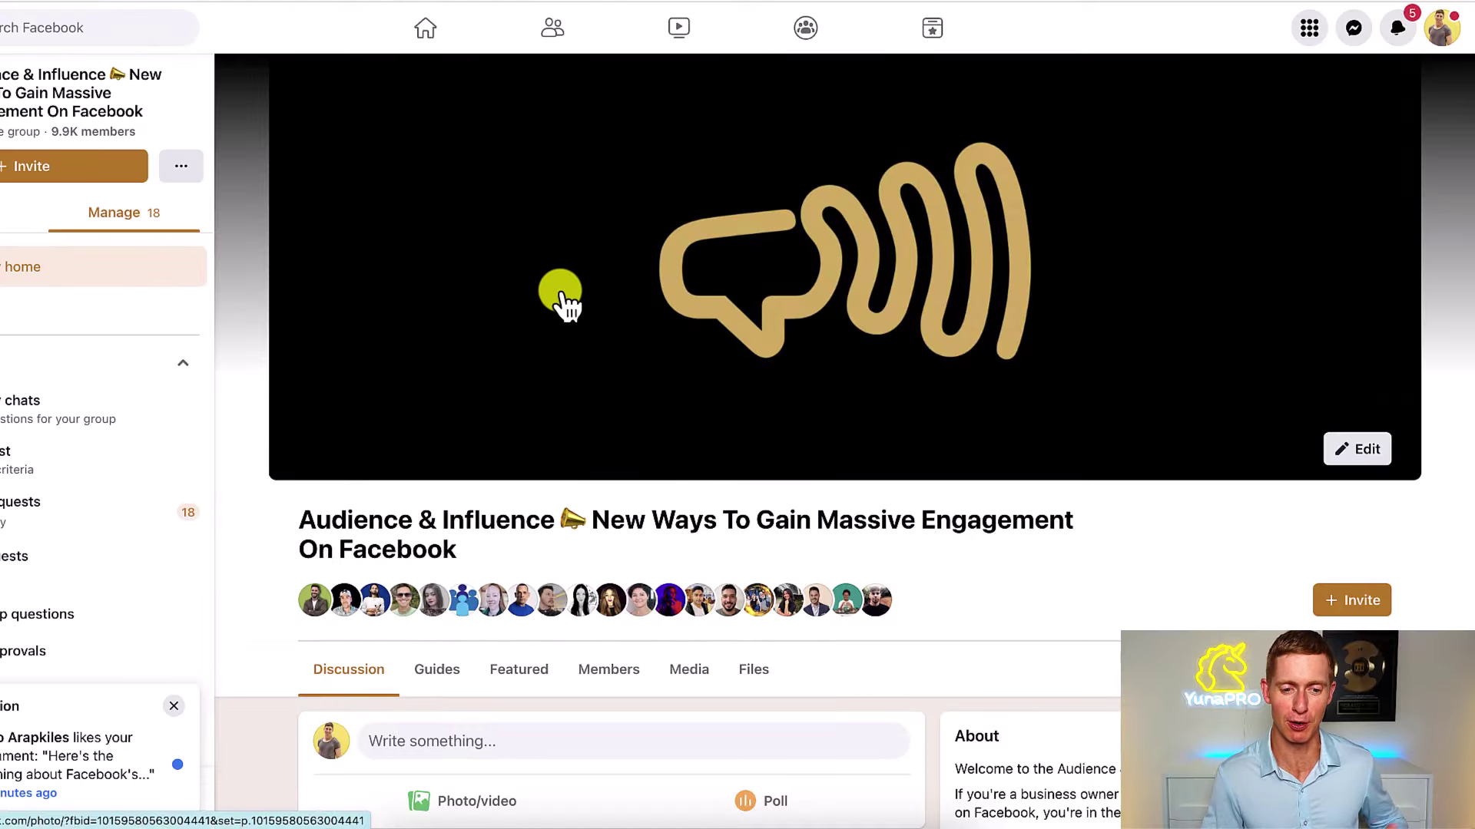
pyautogui.scroll(-2, 560, 295)
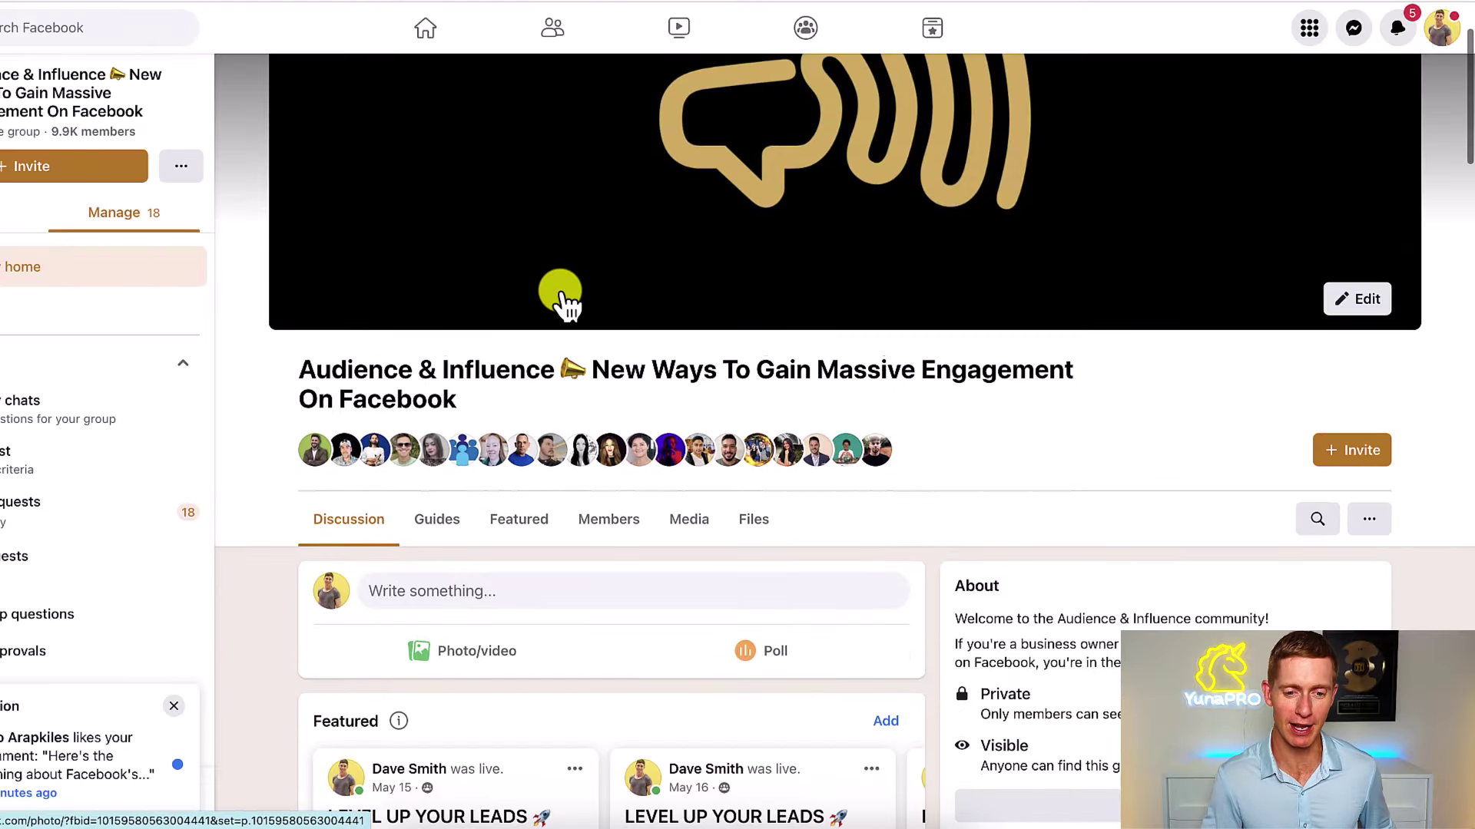
# Check the real group's About details, then scroll to the YunaPRO post showing the 204-member copycat group
pyautogui.scroll(-3, 738, 380)
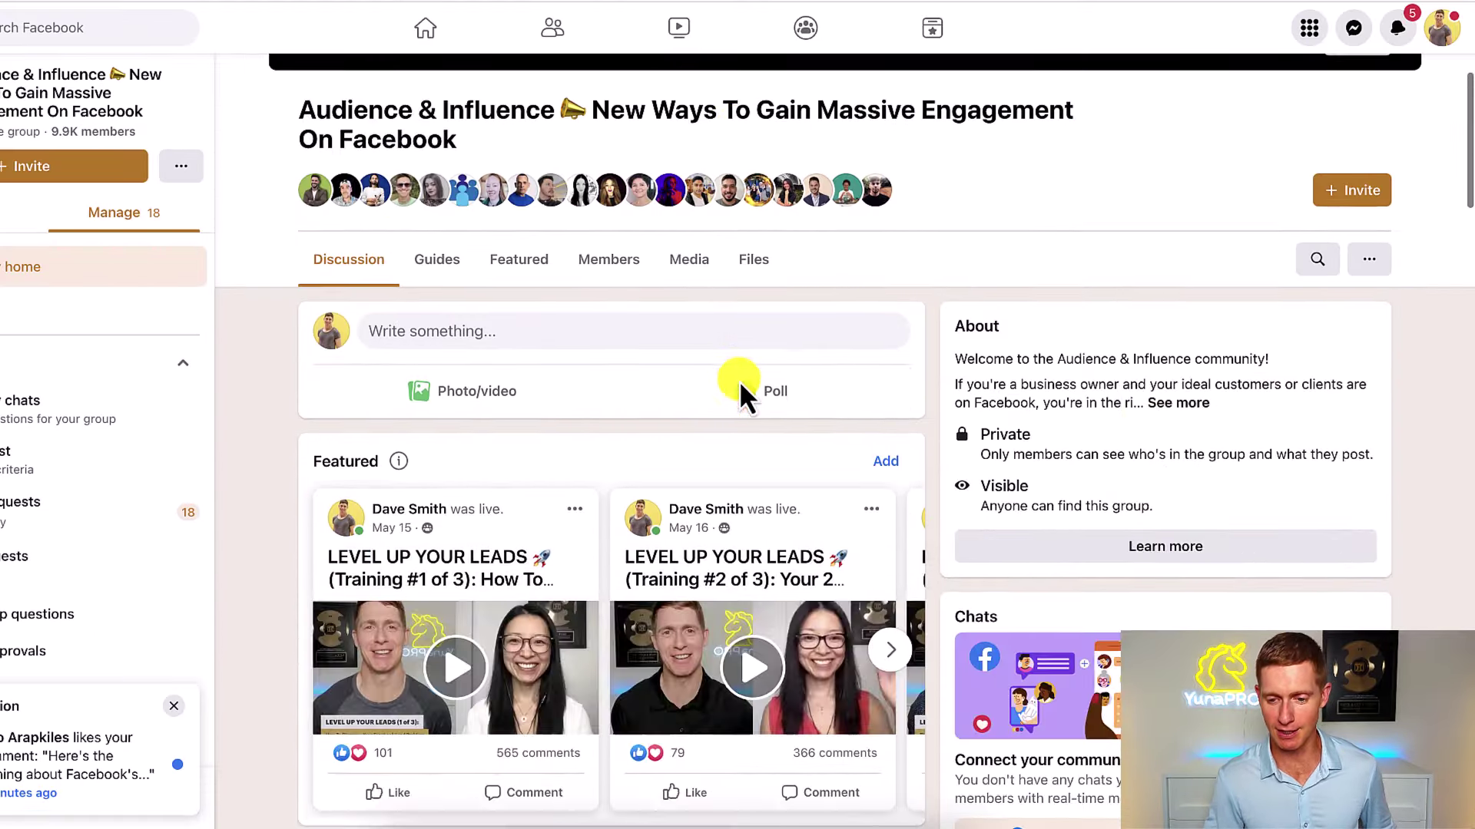
pyautogui.click(1182, 544)
pyautogui.scroll(-6, 870, 378)
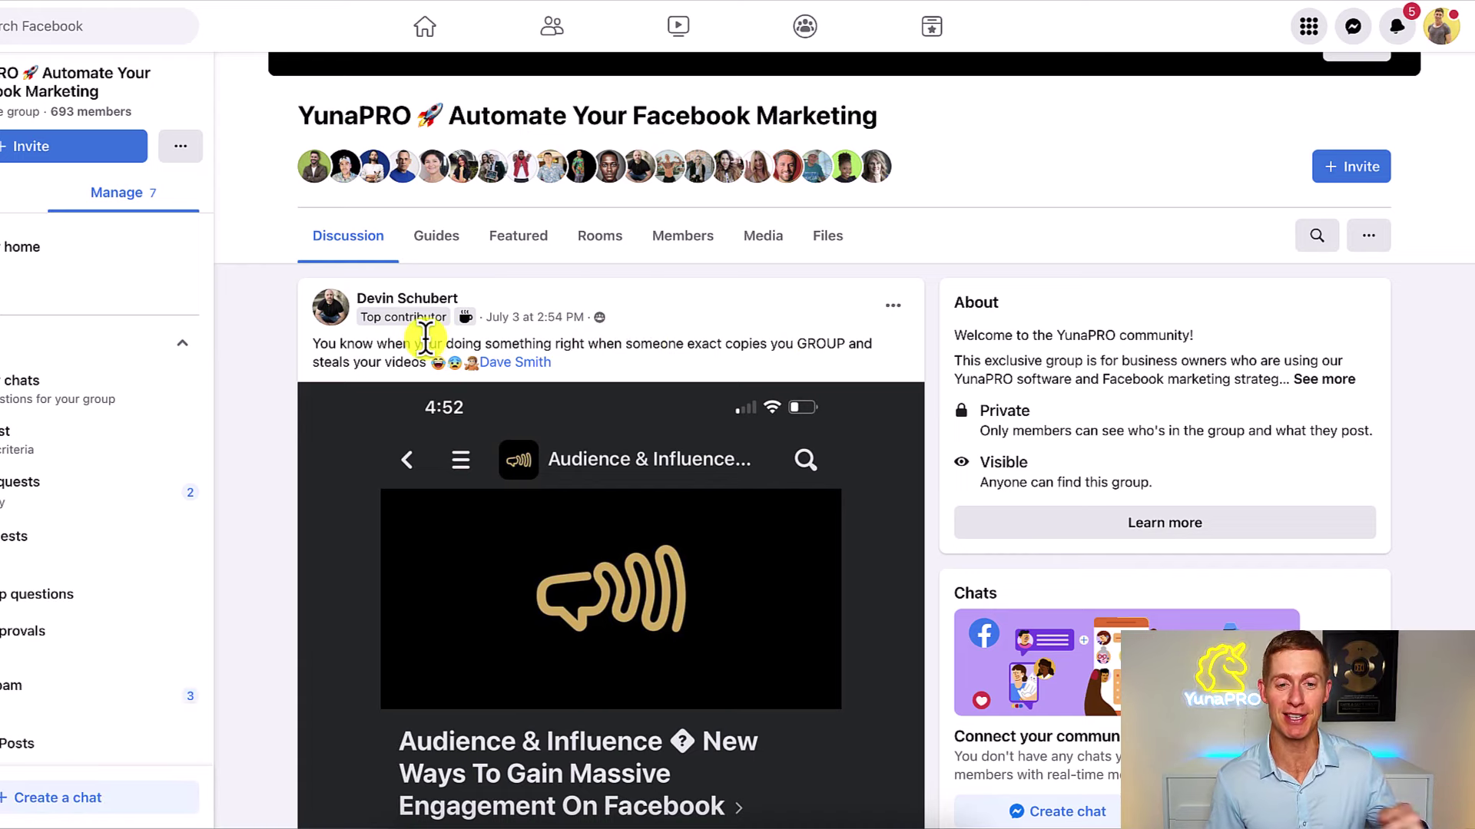
pyautogui.scroll(-2, 562, 351)
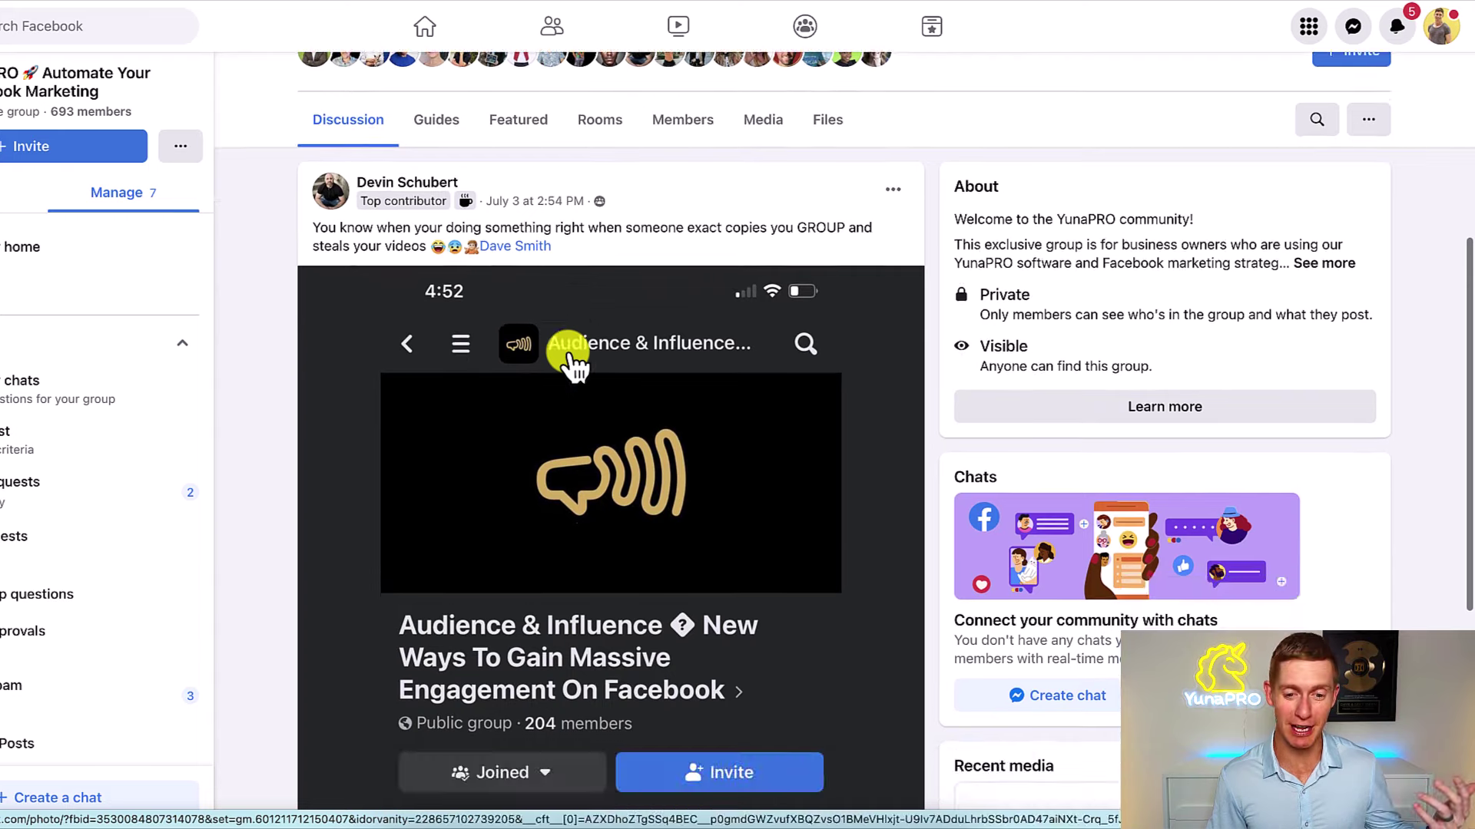
pyautogui.scroll(-1, 546, 478)
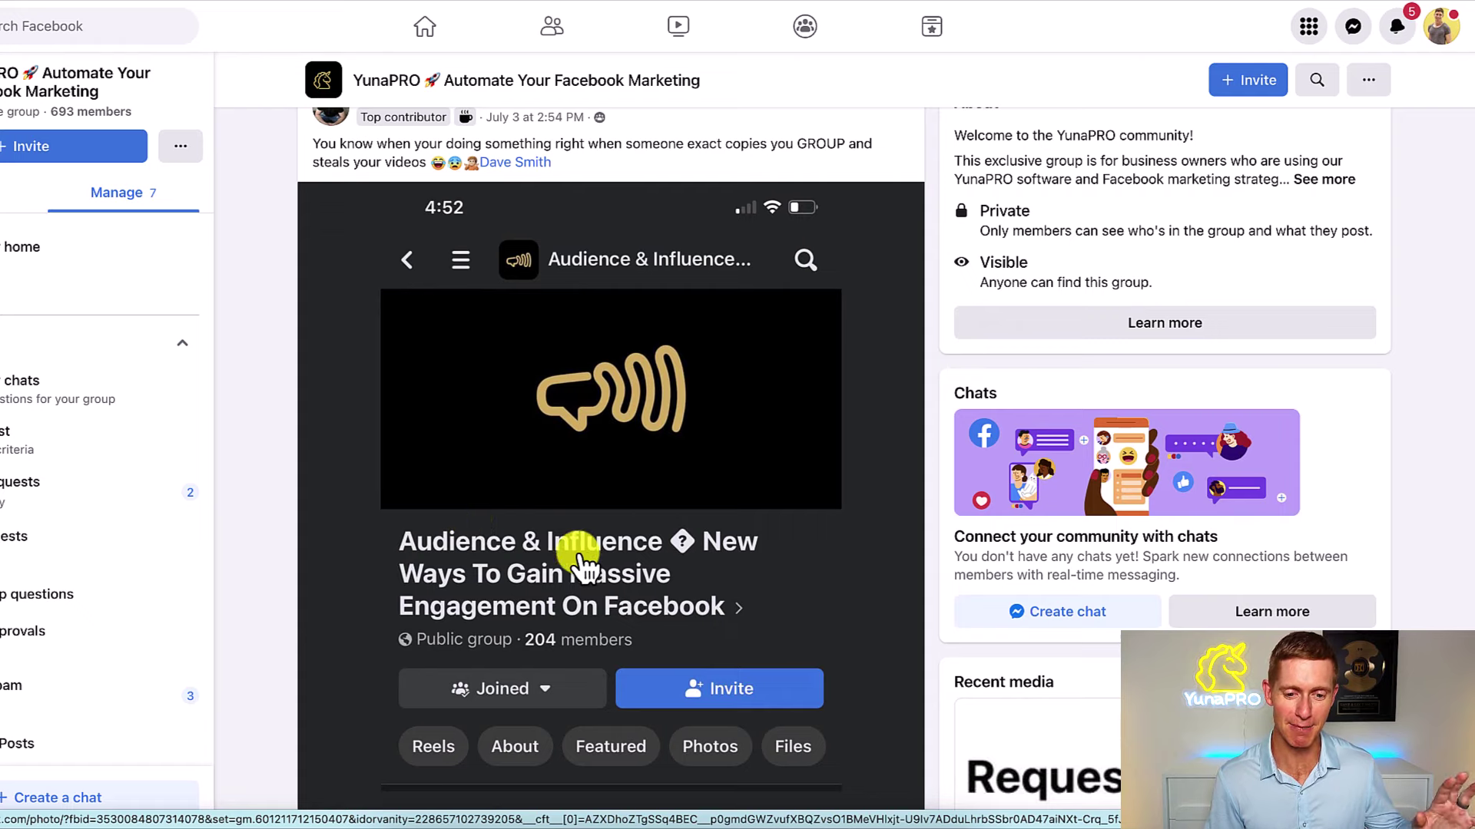
pyautogui.scroll(-1, 550, 572)
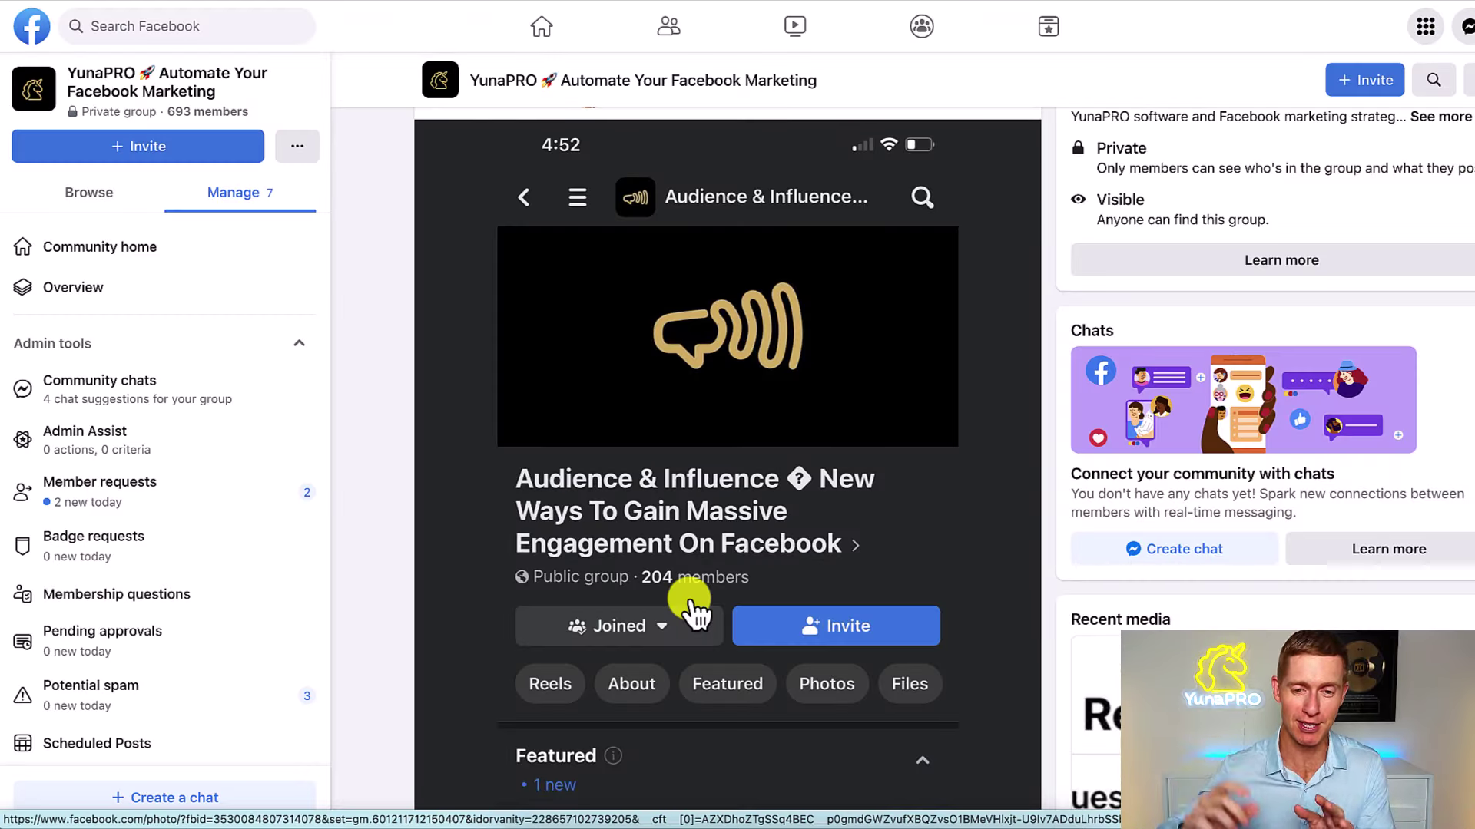
# Search Facebook for 'audience & influence' and filter the results to Groups
pyautogui.click(150, 26)
pyautogui.write('audience ')
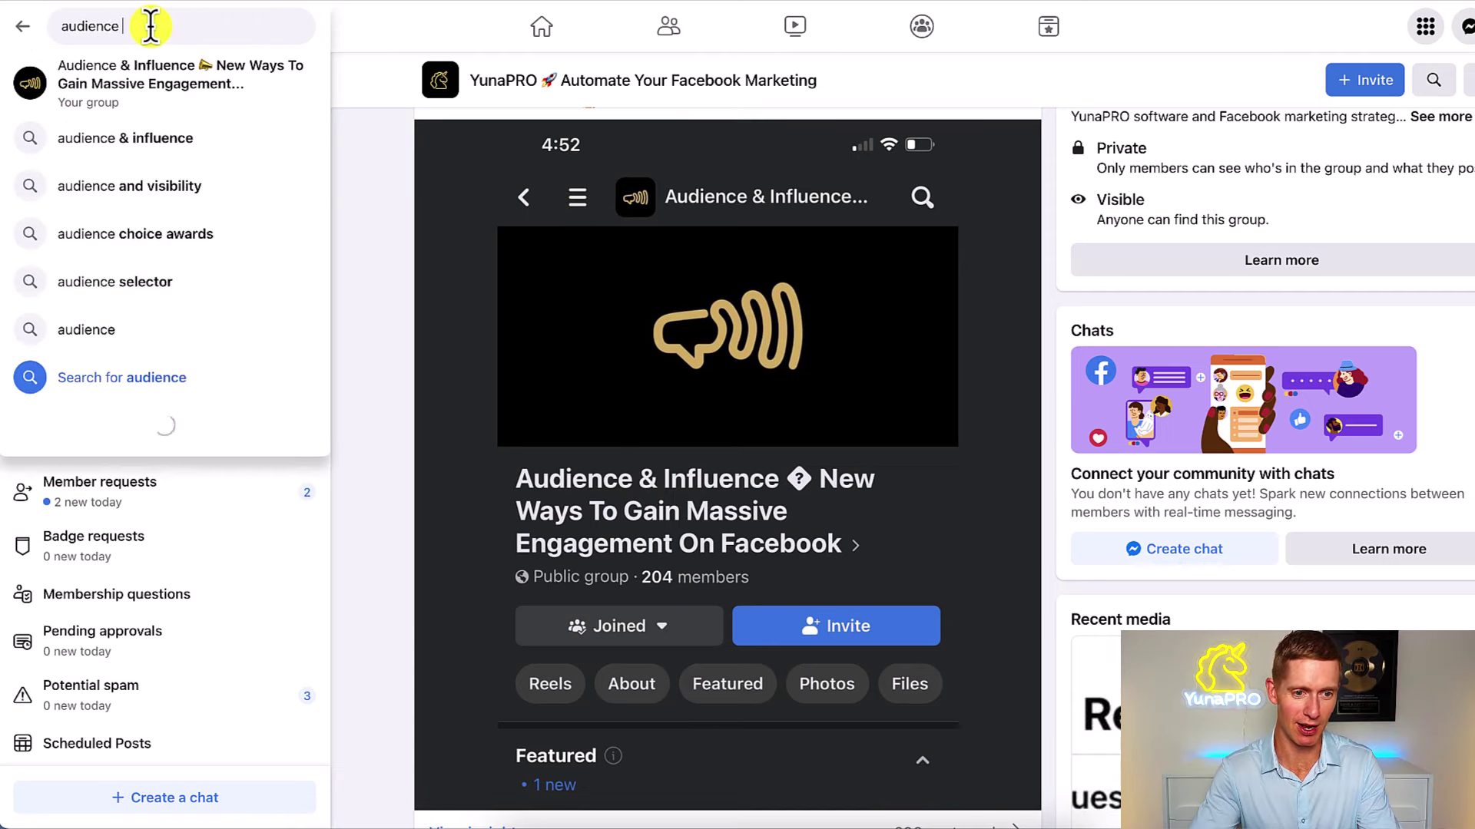
pyautogui.write('a')
pyautogui.press('BackSpace')
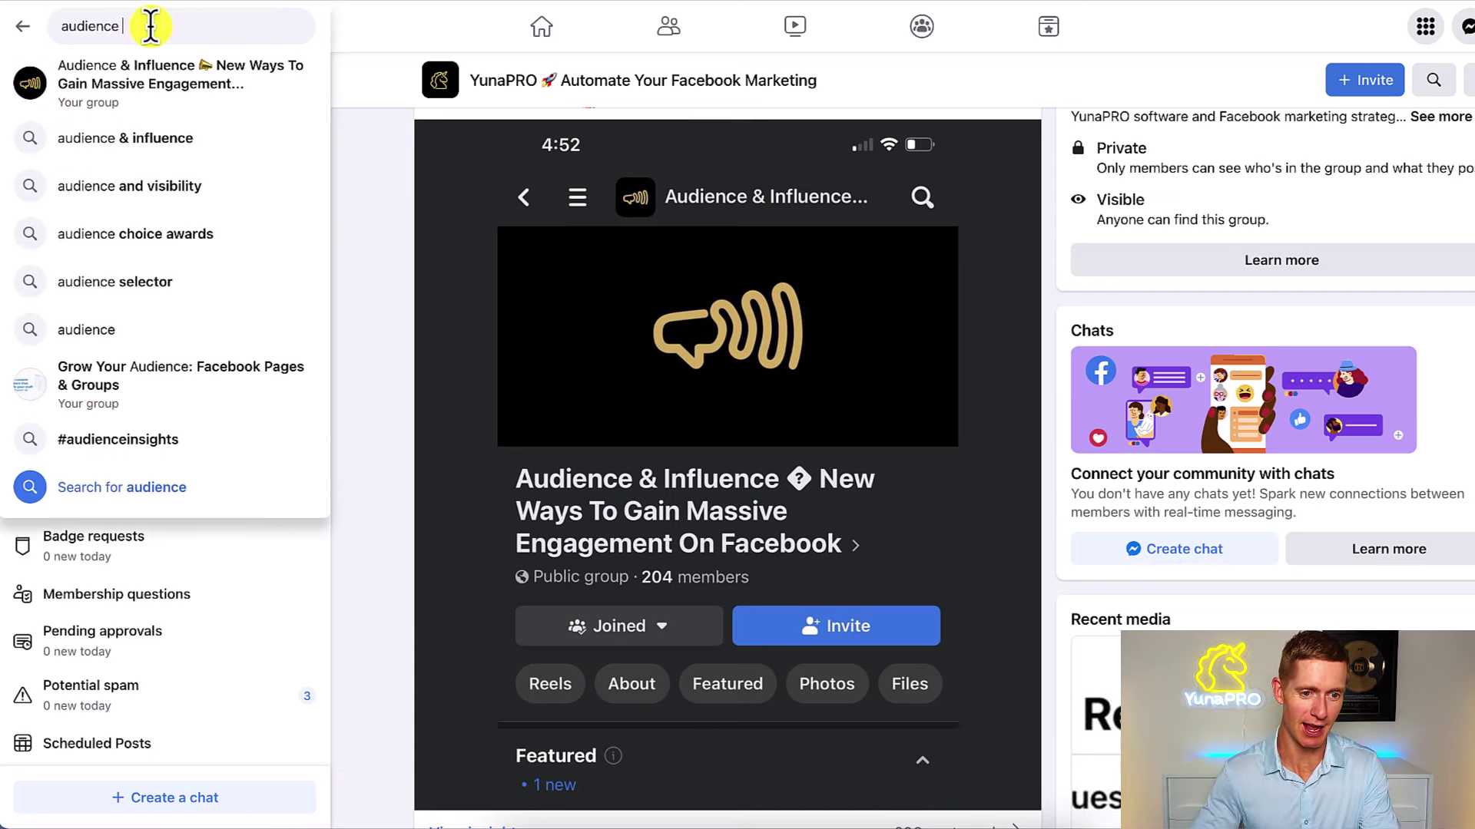
pyautogui.click(131, 139)
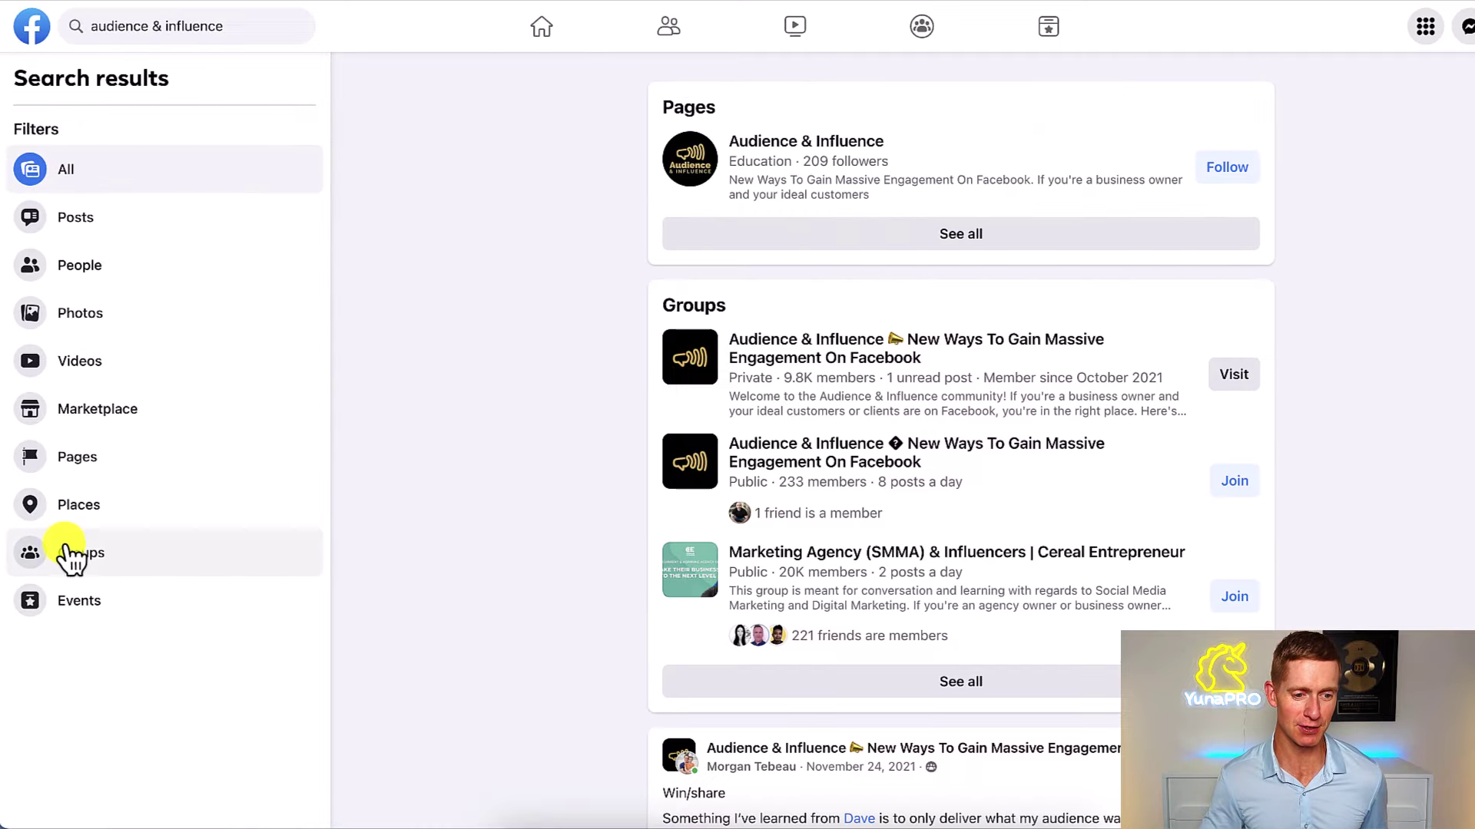
pyautogui.click(70, 559)
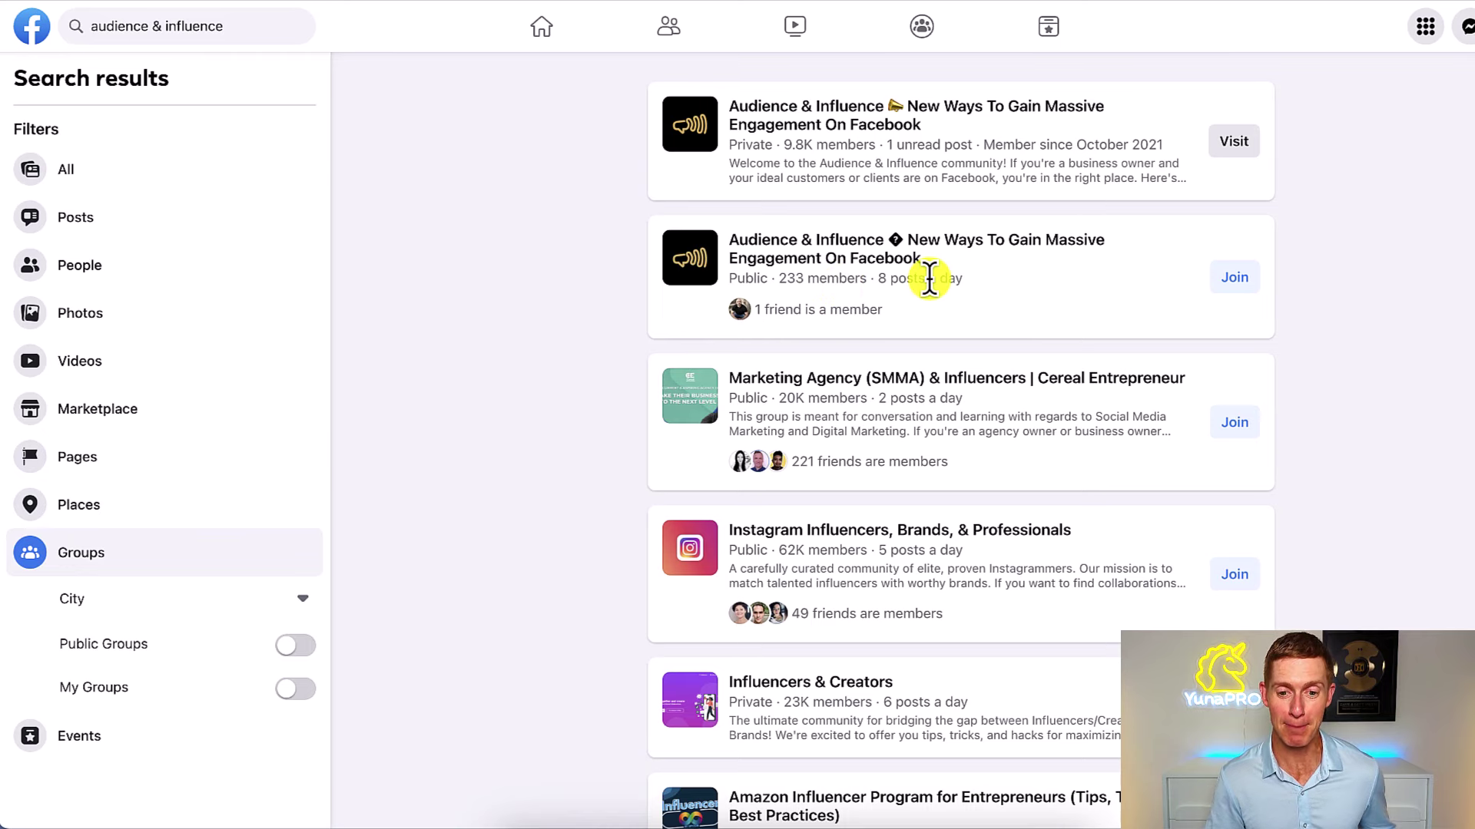
# Open the public 233-member group's About details and highlight its creation date under Activity
pyautogui.click(851, 250)
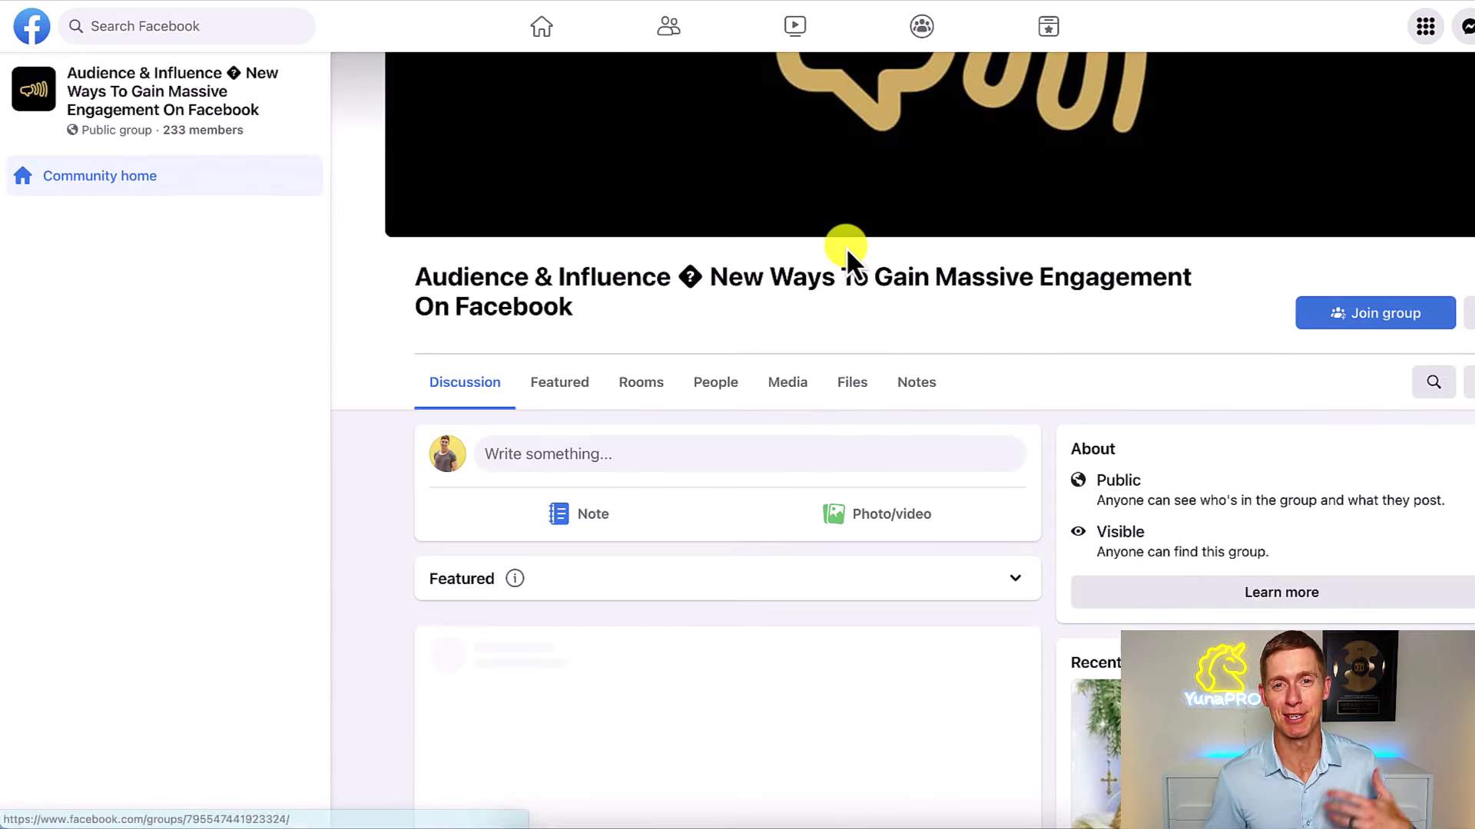
pyautogui.scroll(-2, 1229, 407)
pyautogui.click(1257, 419)
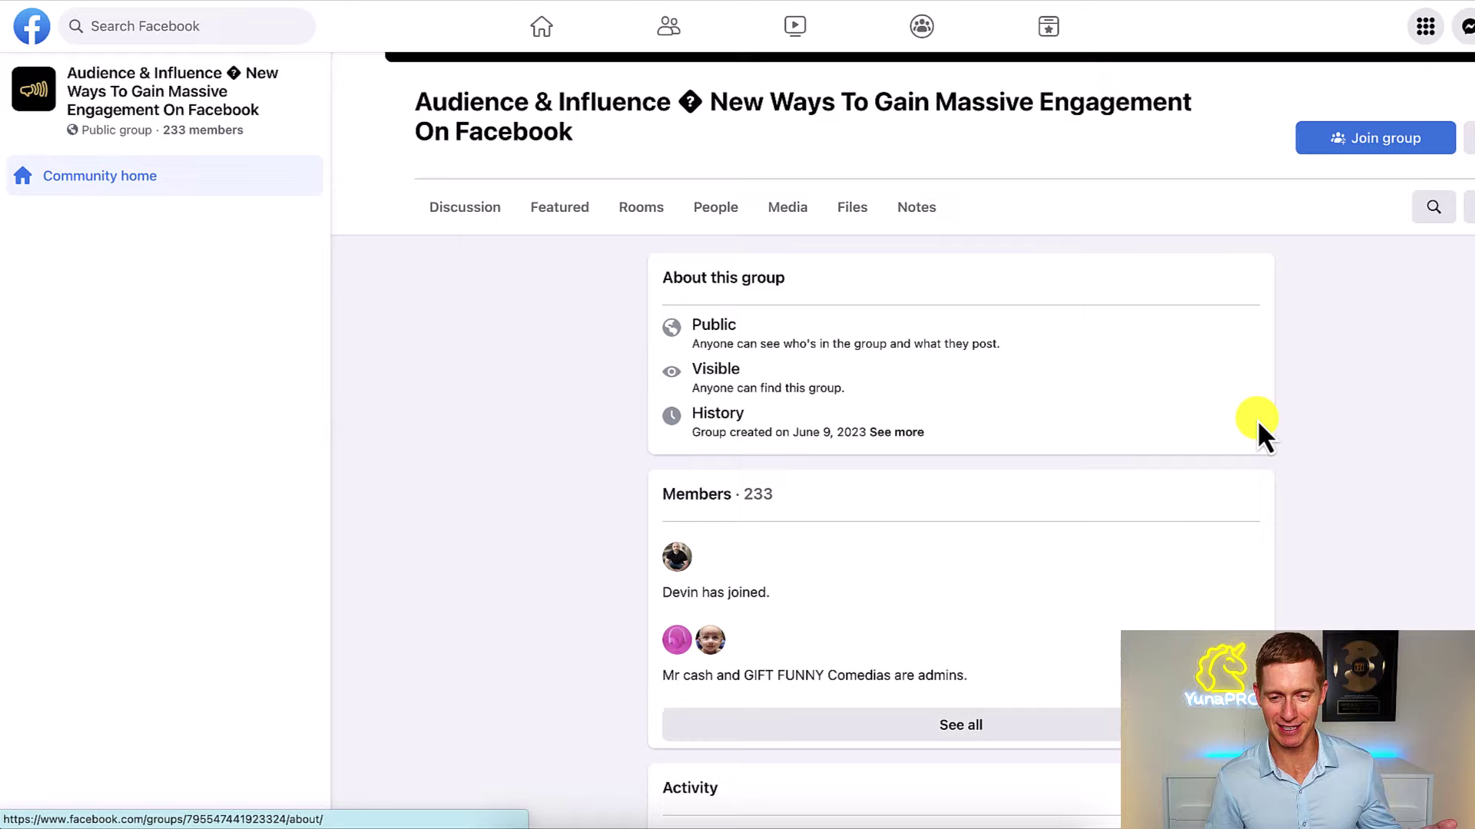
pyautogui.scroll(-5, 1257, 419)
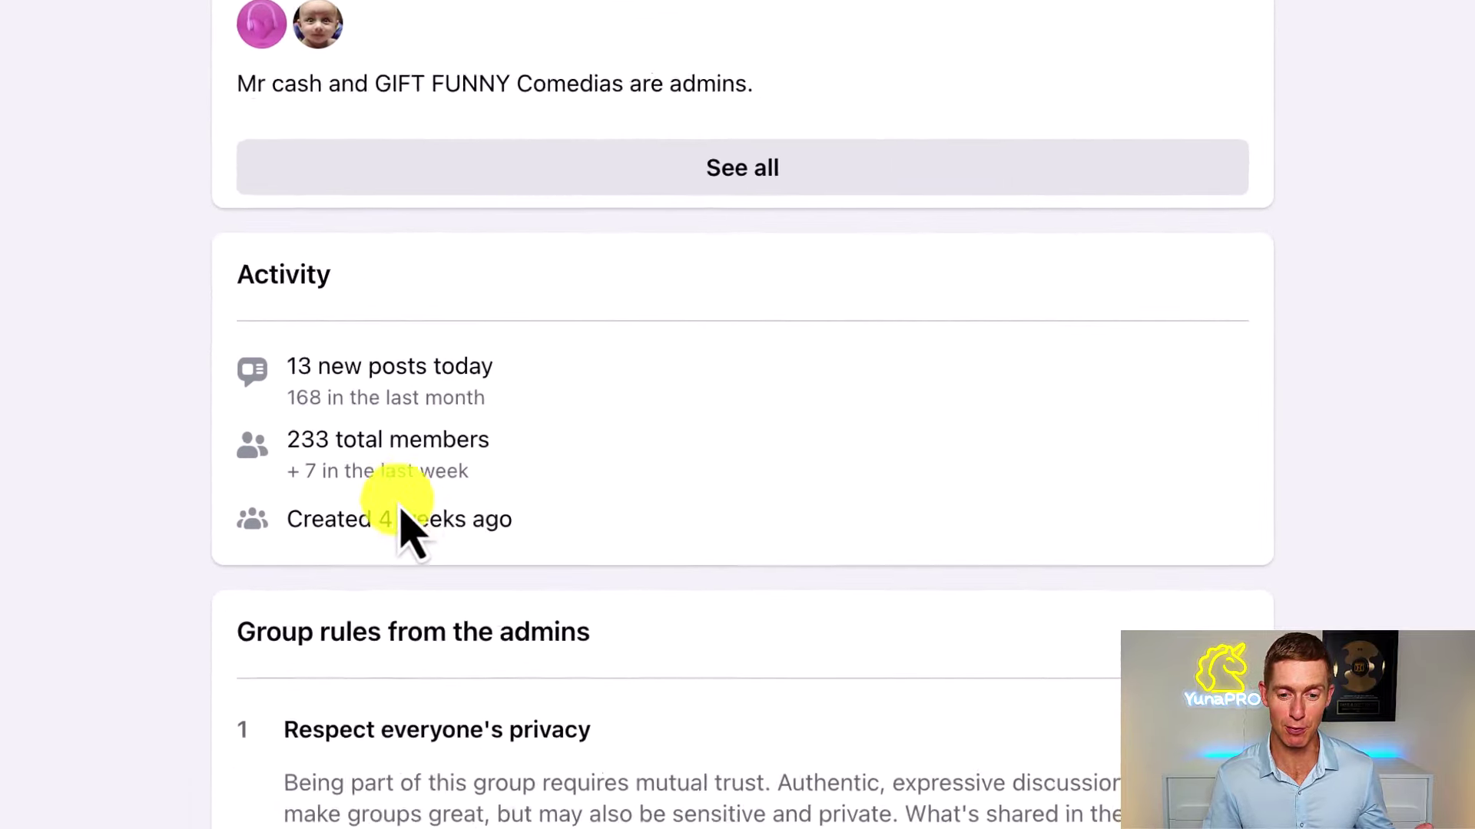
pyautogui.moveTo(623, 560); pyautogui.dragTo(814, 568)
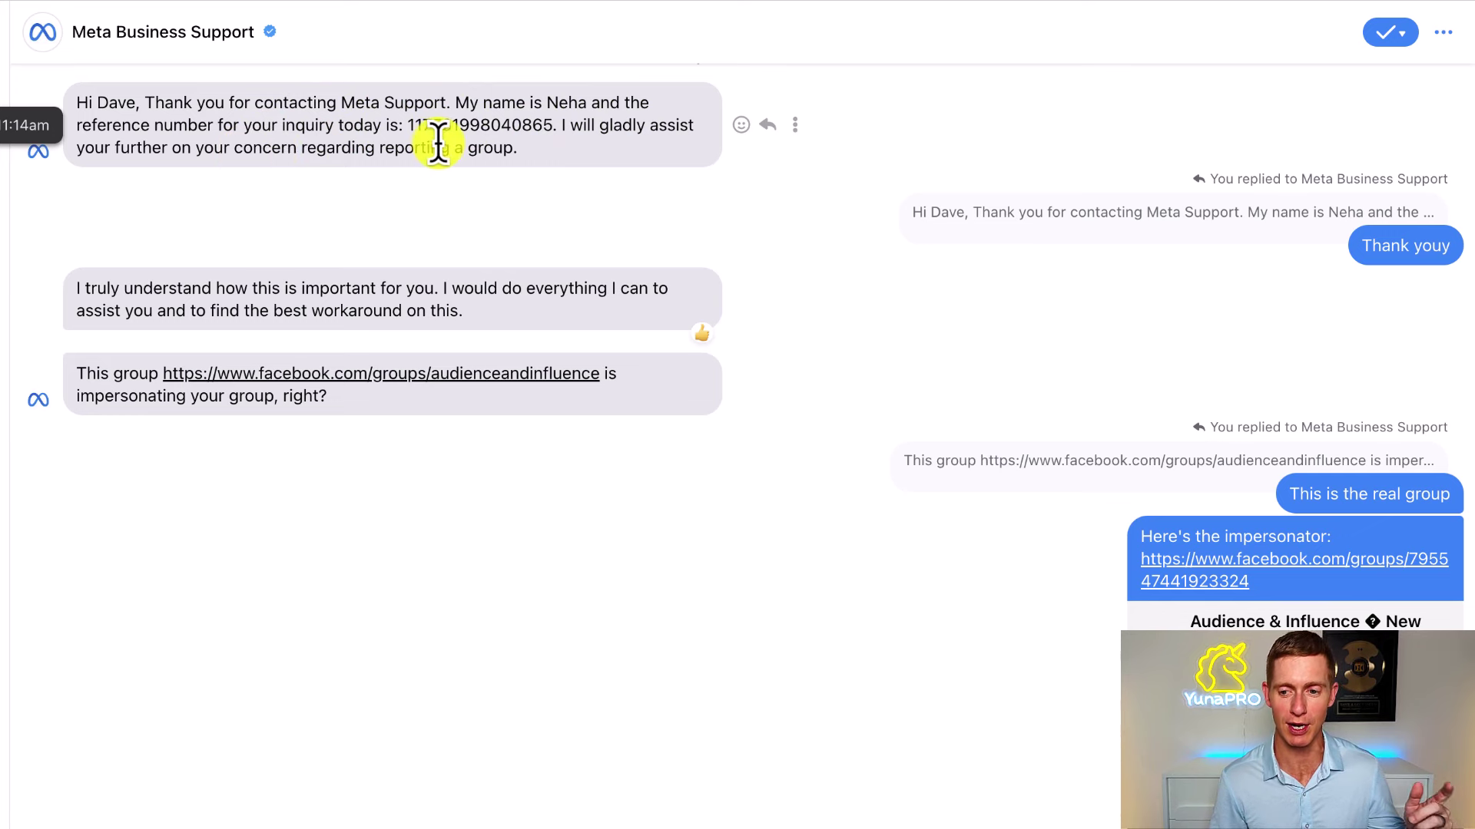
pyautogui.scroll(1, 407, 223)
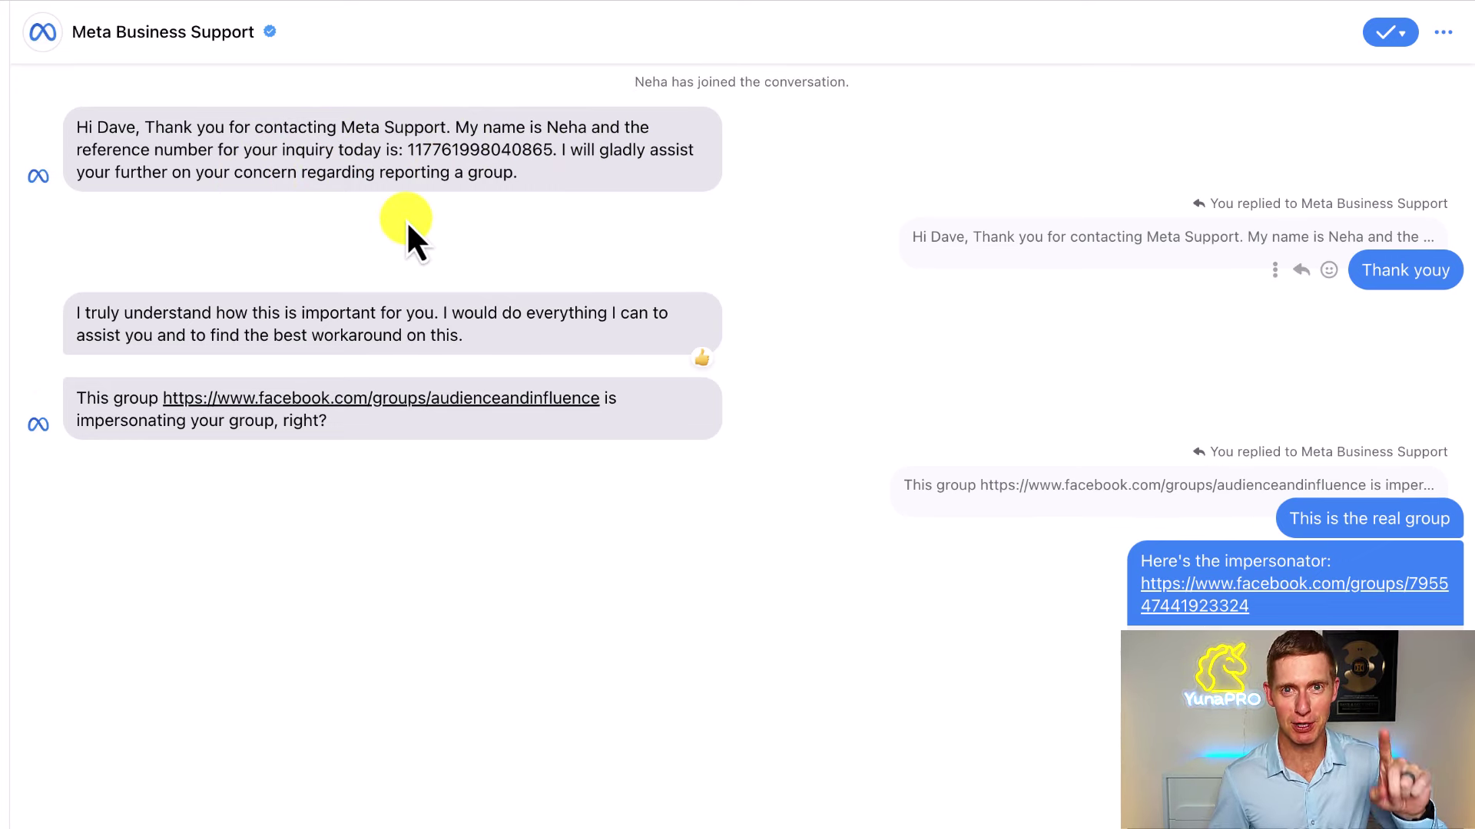
pyautogui.scroll(-5, 407, 222)
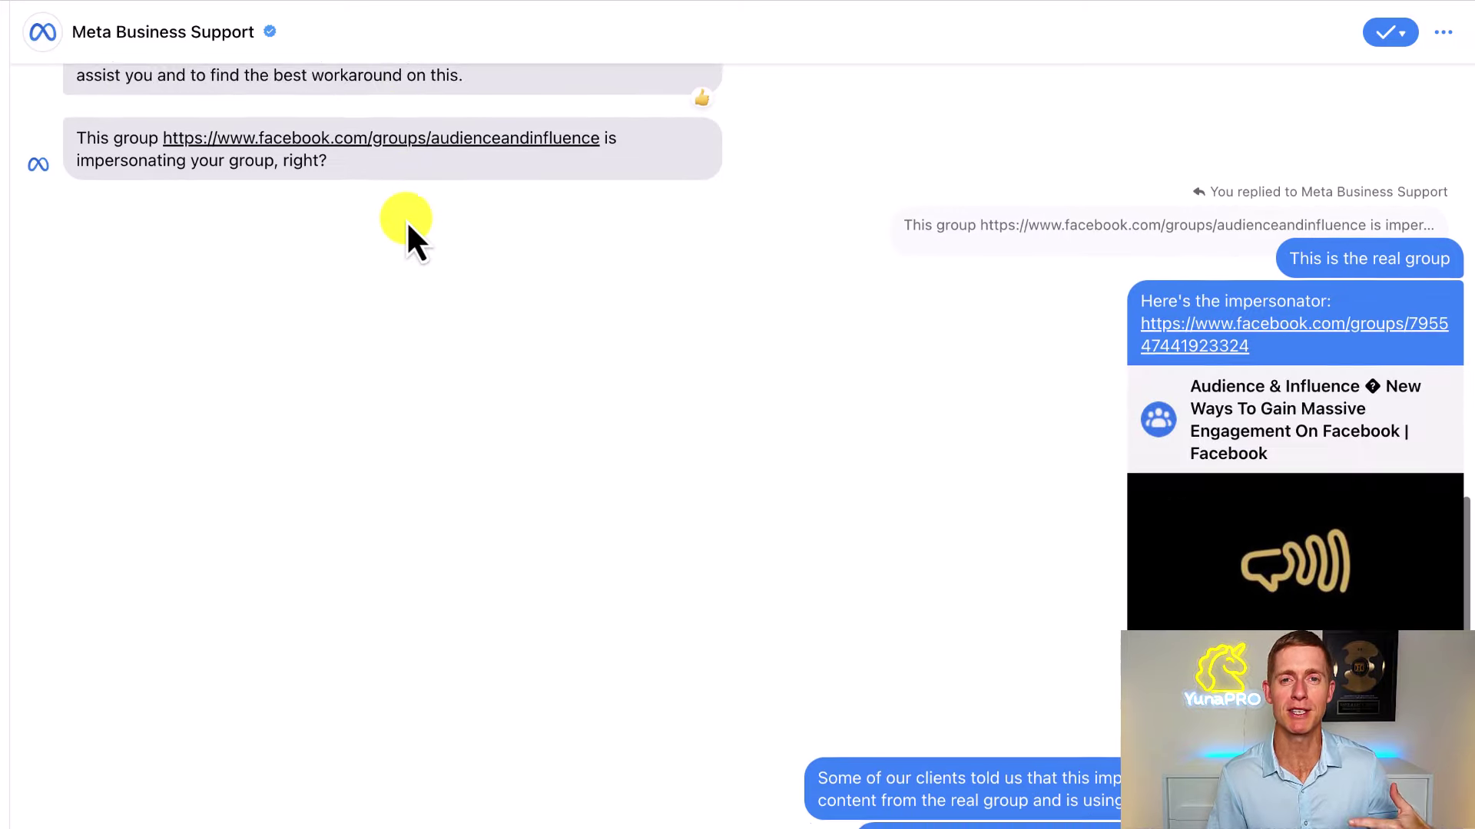
pyautogui.scroll(-4, 407, 223)
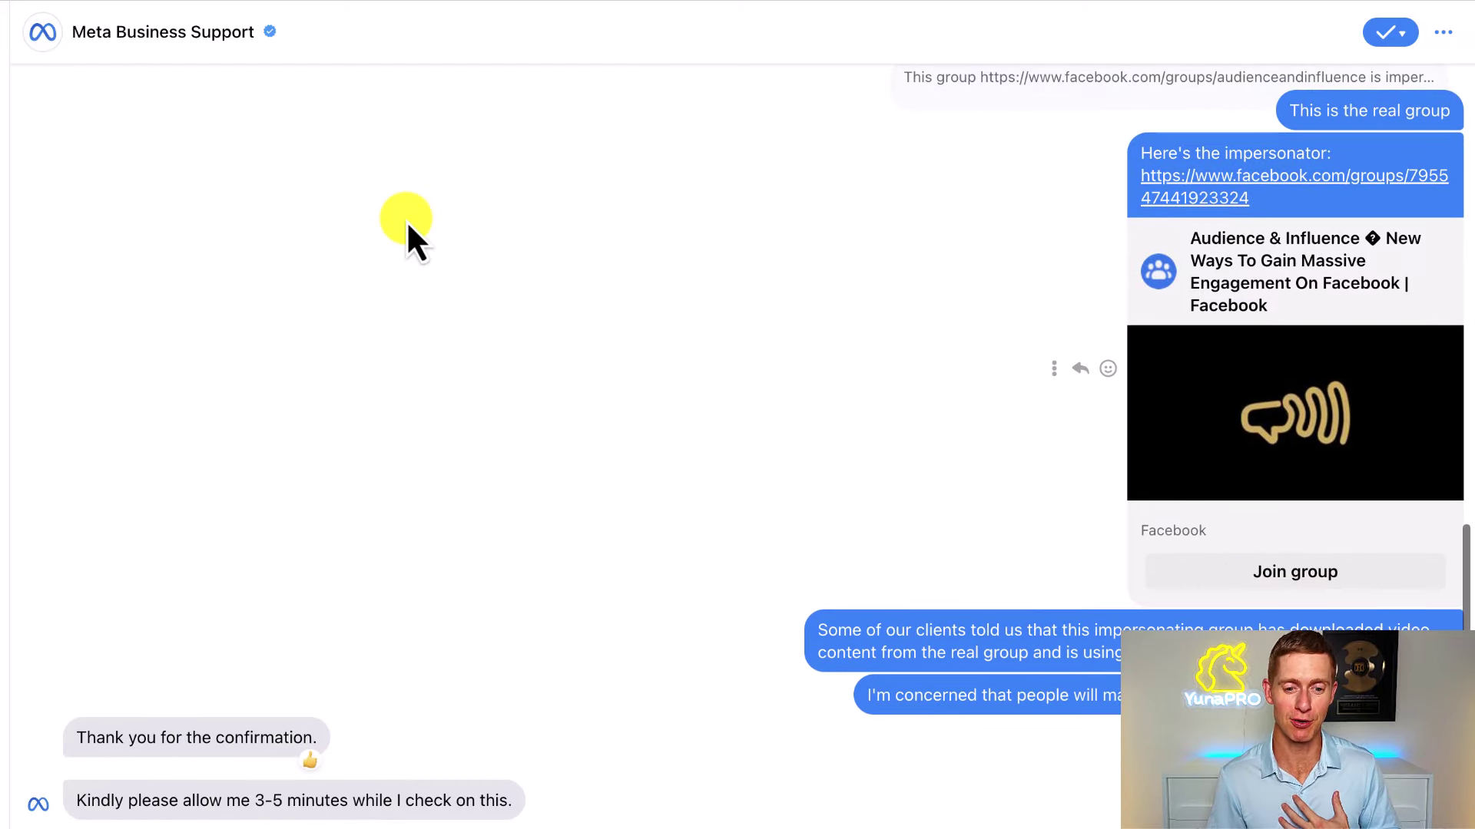
pyautogui.scroll(-5, 407, 223)
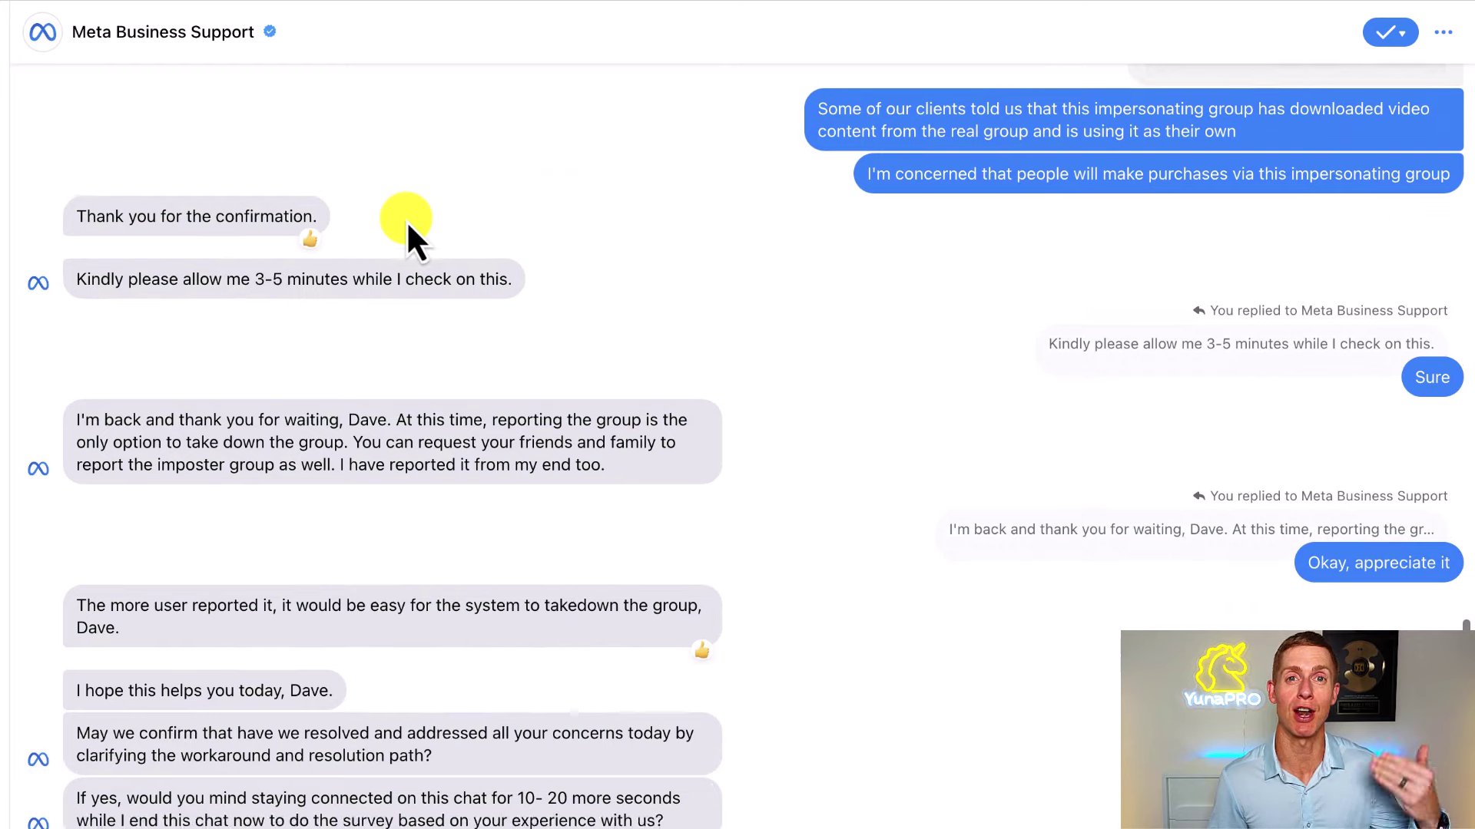
pyautogui.scroll(-3, 407, 223)
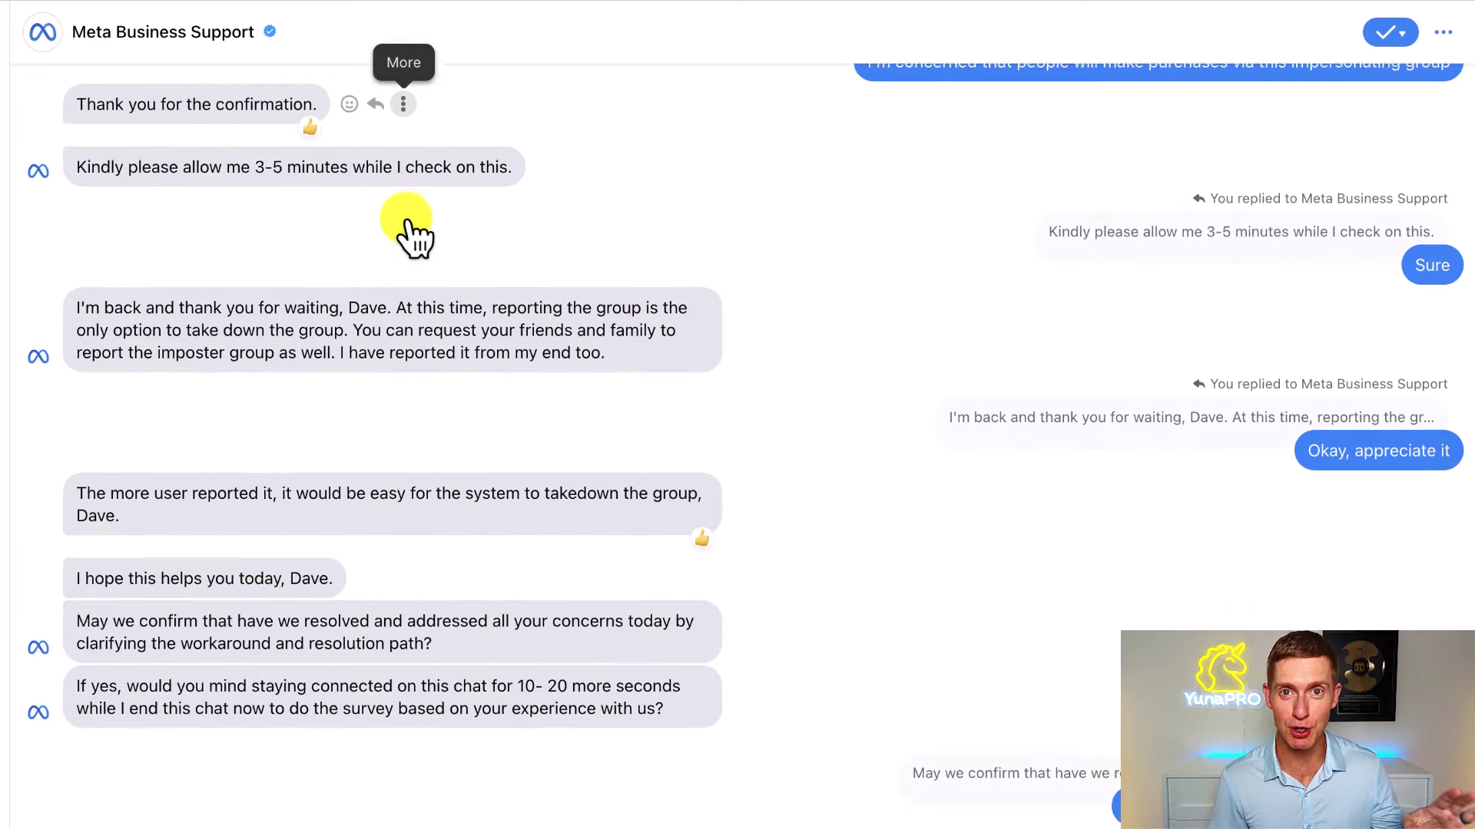